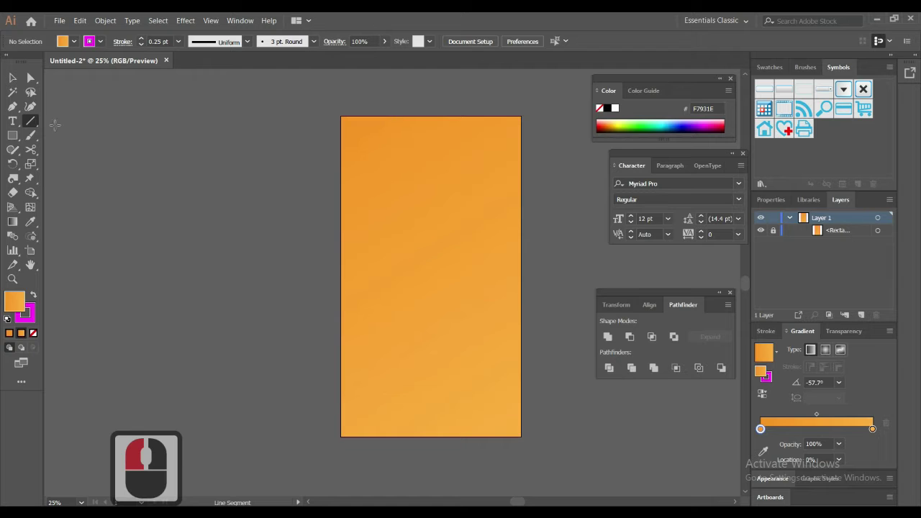
# Draw a hexagon about 686 by 594 px beside the artboard and rotate it 90° so a corner points upward
pyautogui.click(16, 137)
pyautogui.click(52, 164)
pyautogui.moveTo(152, 175); pyautogui.dragTo(215, 226)
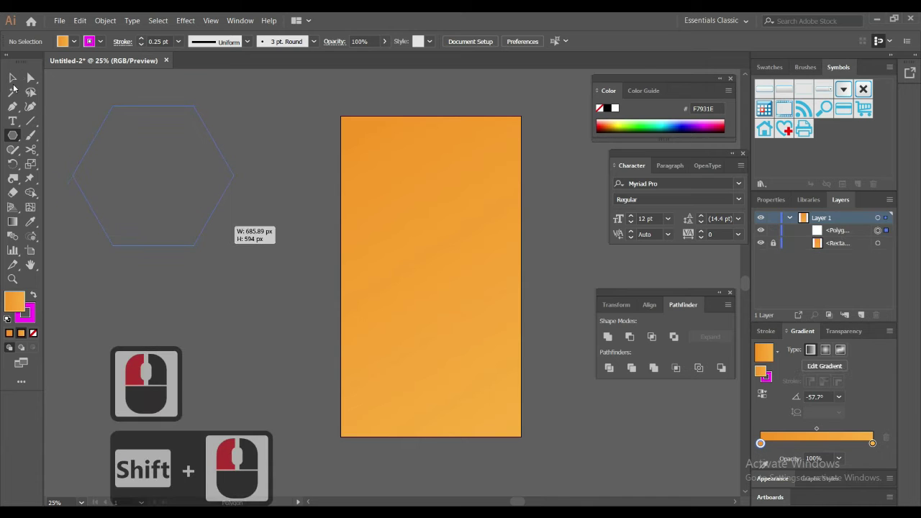
pyautogui.click(12, 78)
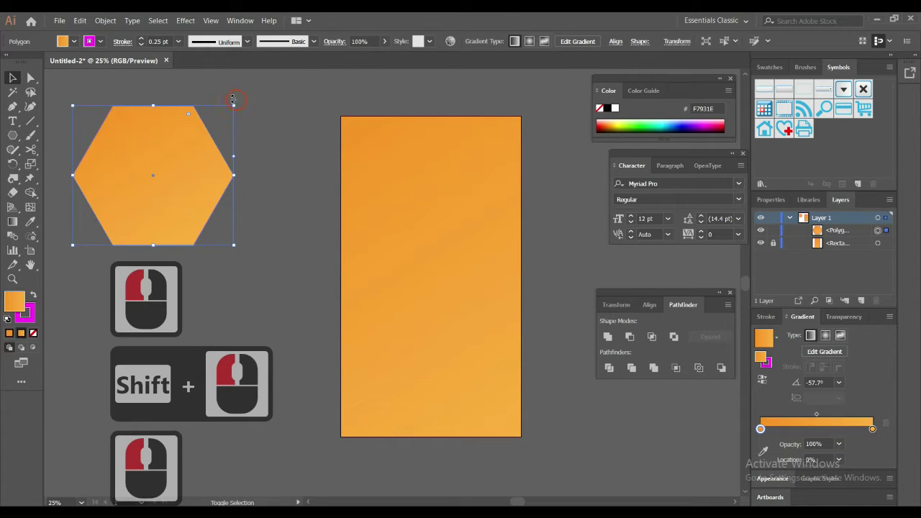
pyautogui.moveTo(233, 98); pyautogui.dragTo(119, 98)
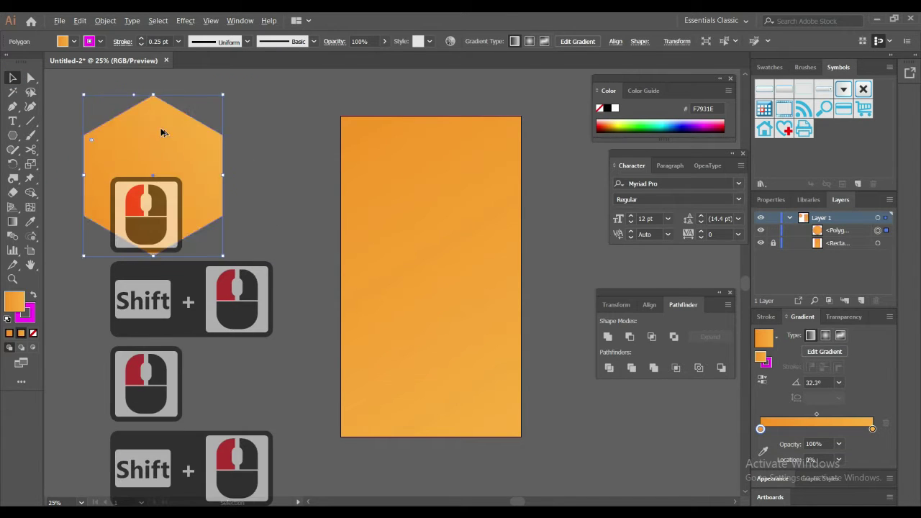
# Duplicate the hexagon slightly downward and subtract the front copy from the original with Minus Front to form a chevron
pyautogui.moveTo(162, 132); pyautogui.dragTo(161, 162)
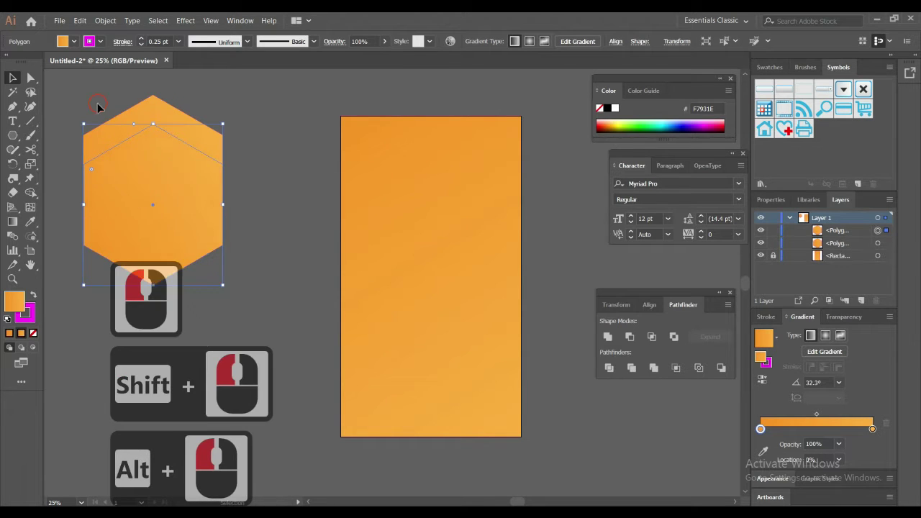
pyautogui.click(156, 185)
pyautogui.hotkey('ctrl', 'a')
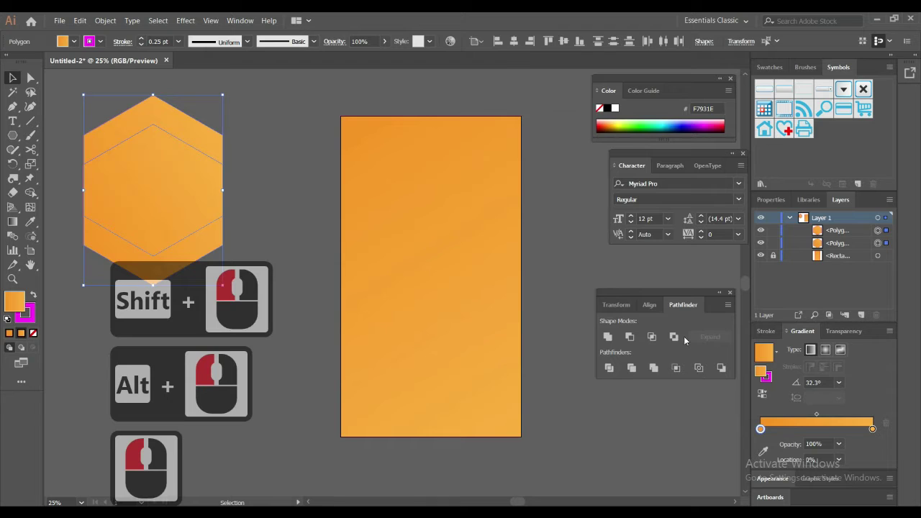
pyautogui.click(630, 337)
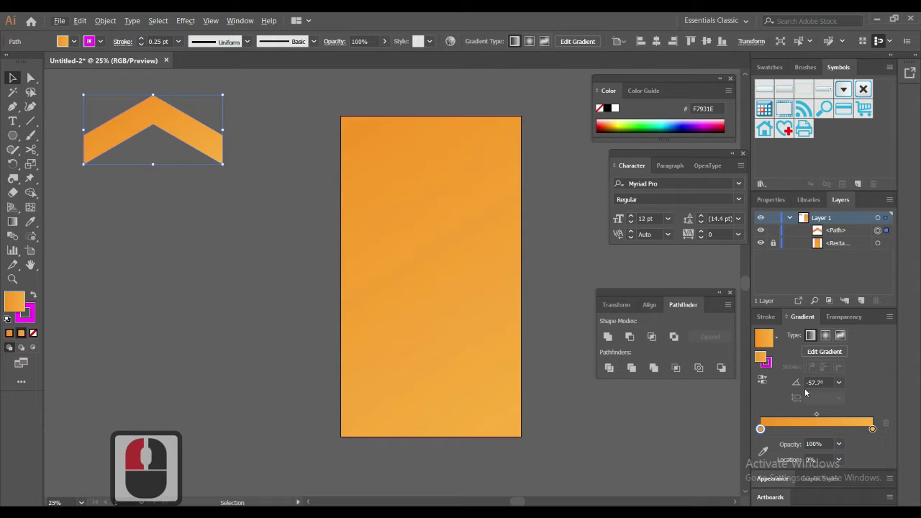
# Set the chevron gradient's start color to F15A24 and run the gradient almost straight down the shape
pyautogui.doubleClick(761, 429)
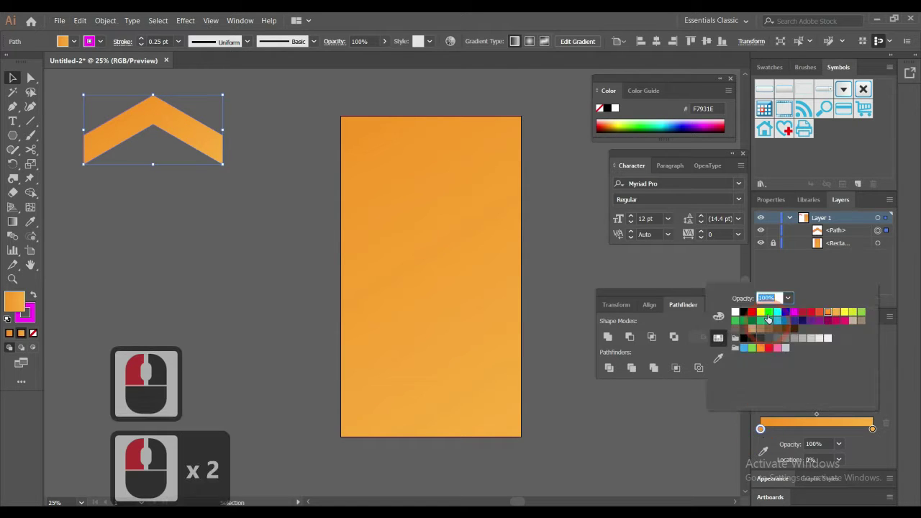
pyautogui.click(819, 312)
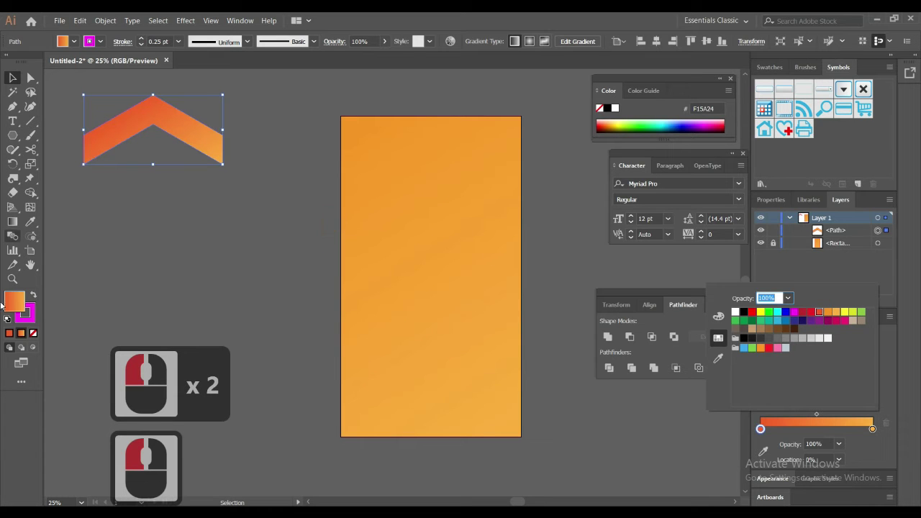
pyautogui.click(12, 222)
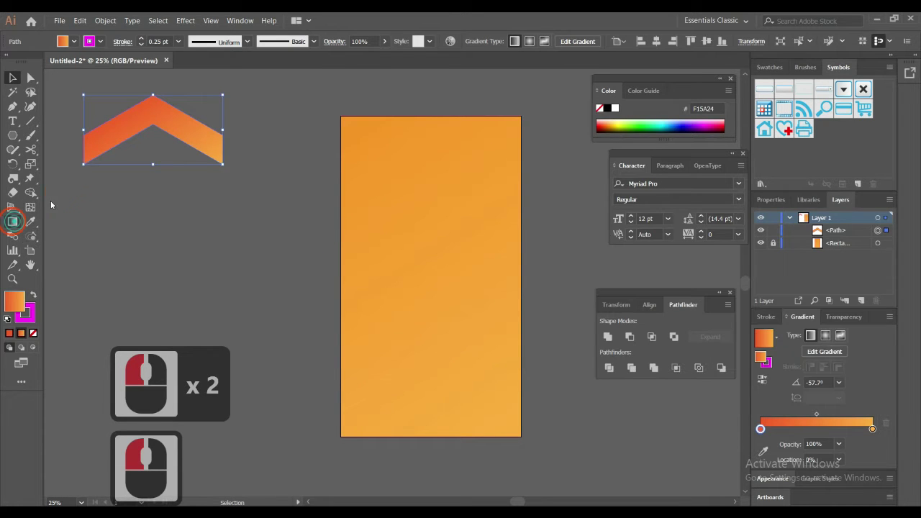
pyautogui.click(12, 222)
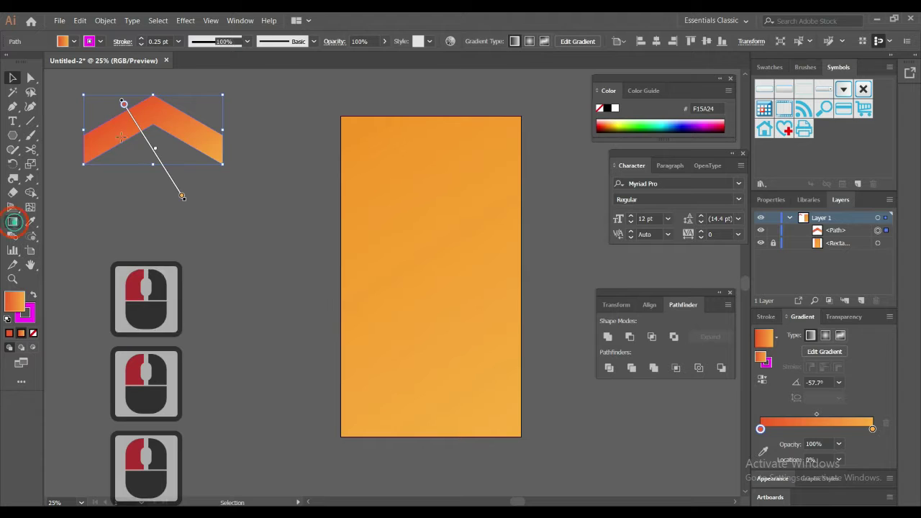
pyautogui.moveTo(165, 79); pyautogui.dragTo(157, 166)
pyautogui.click(12, 77)
pyautogui.click(191, 126)
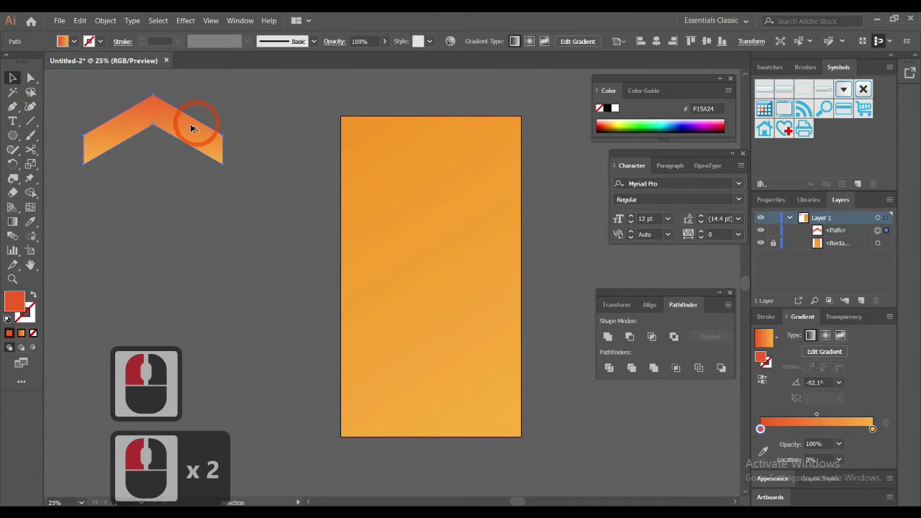
# Copy the chevron onto the upper artboard and repeat it downward at equal spacing to make a column of four
pyautogui.moveTo(190, 128); pyautogui.dragTo(465, 206)
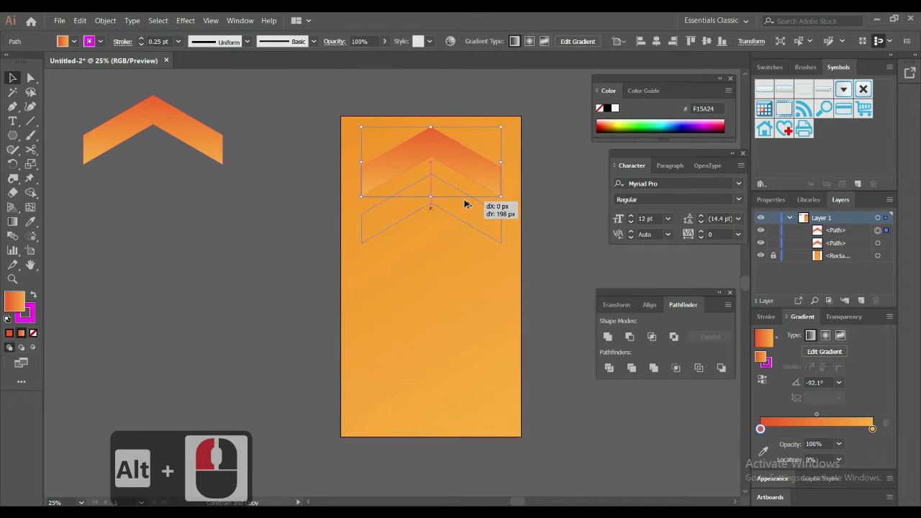
pyautogui.moveTo(465, 204); pyautogui.dragTo(465, 202)
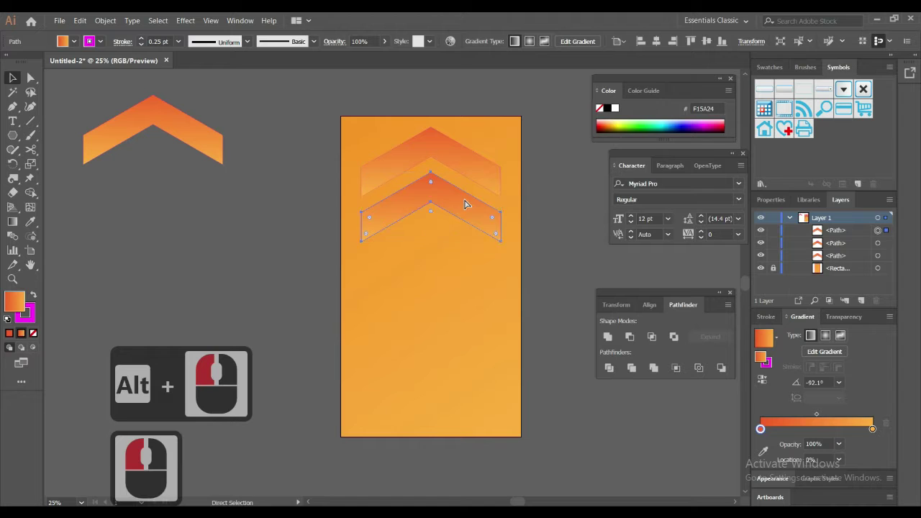
pyautogui.hotkey('ctrl', 'd')
pyautogui.hotkey('ctrl', 'd')
pyautogui.hotkey('ctrl', 'd')
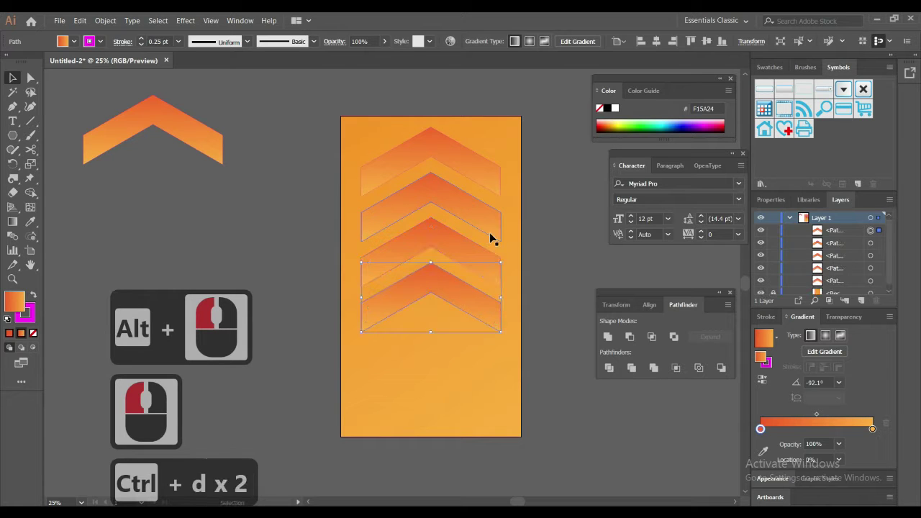
# Change the stroke of the four chevrons on the artboard to the orange swatch so it blends with the background
pyautogui.click(455, 150)
pyautogui.keyDown('shift'); pyautogui.click(452, 197); pyautogui.keyUp('shift')
pyautogui.keyDown('shift'); pyautogui.click(450, 231); pyautogui.keyUp('shift')
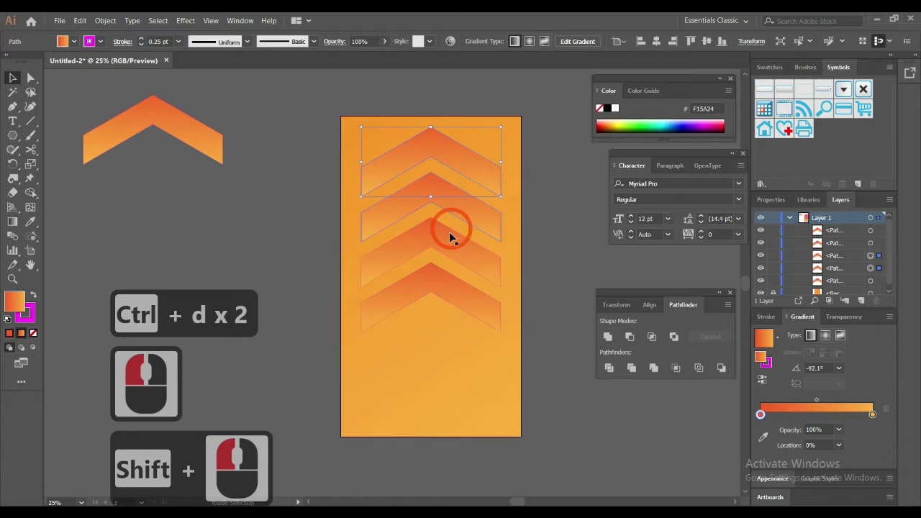
pyautogui.keyDown('shift'); pyautogui.click(446, 294); pyautogui.keyUp('shift')
pyautogui.keyDown('shift'); pyautogui.click(446, 294); pyautogui.keyUp('shift')
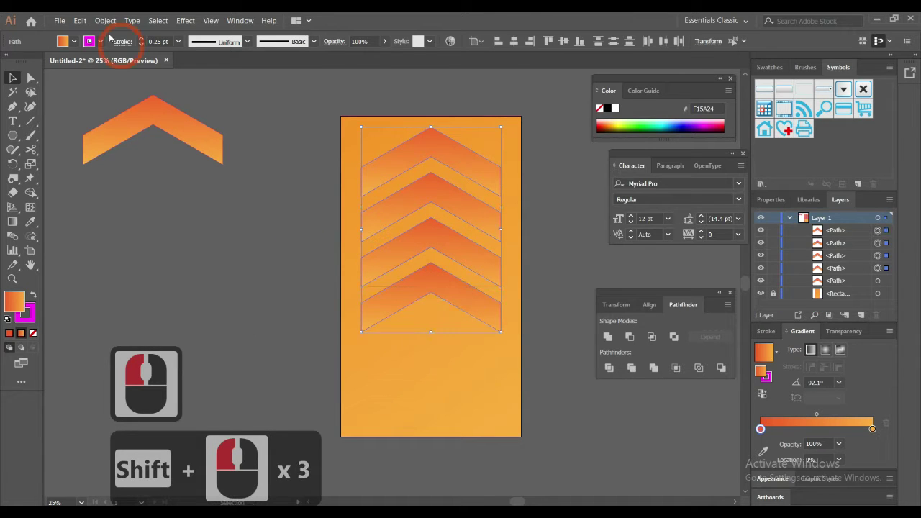
pyautogui.click(100, 41)
pyautogui.click(117, 62)
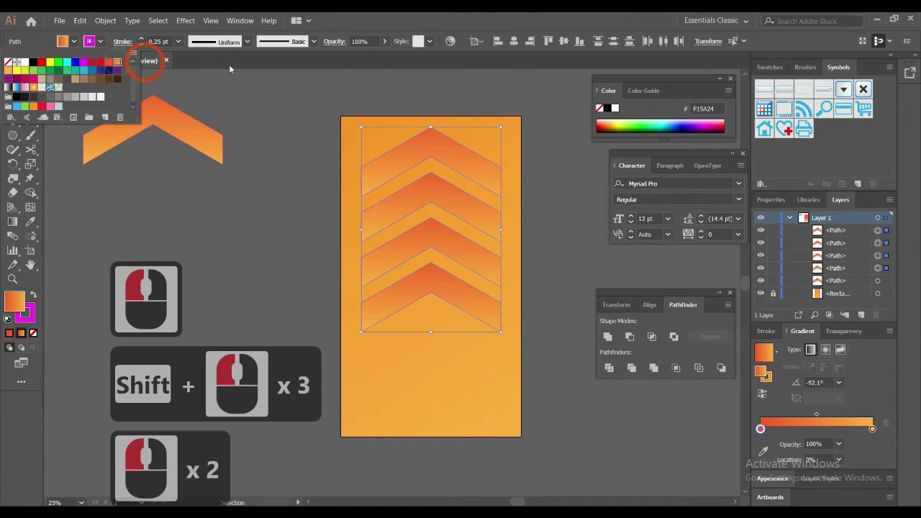
pyautogui.click(312, 108)
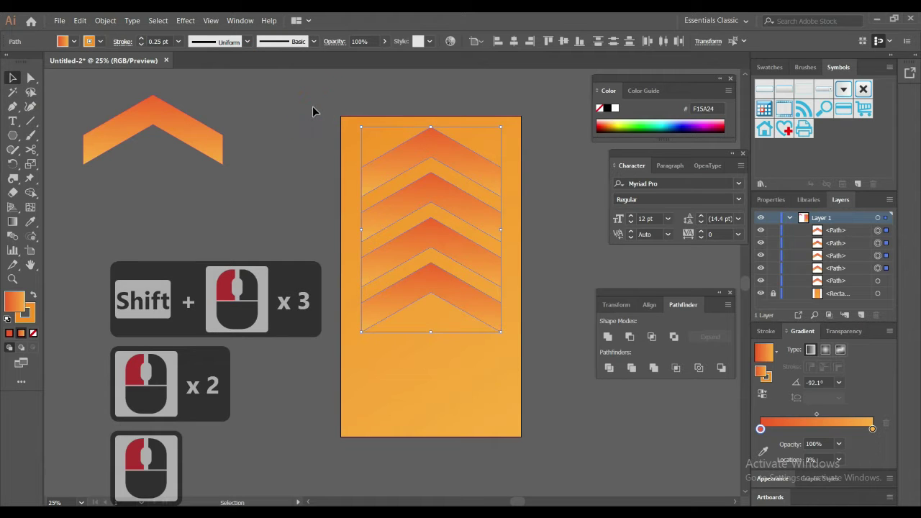
pyautogui.click(314, 109)
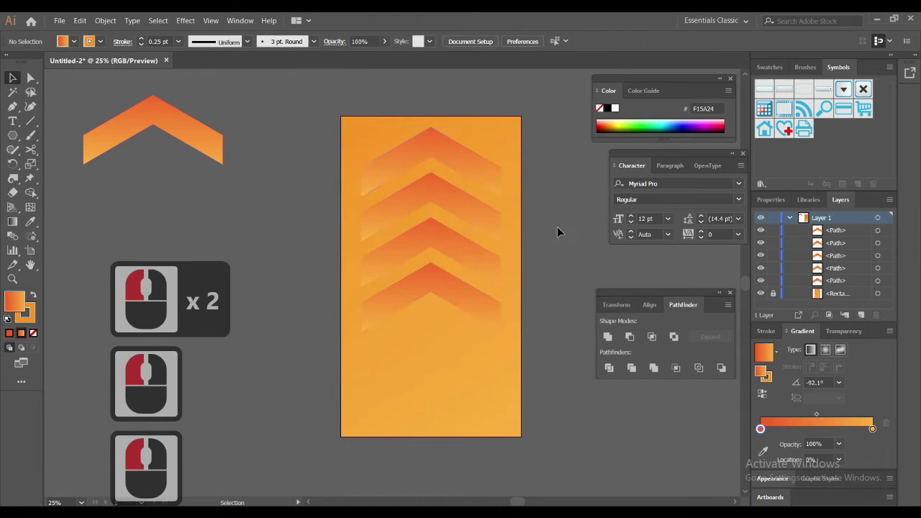
# Apply one continuous diagonal gradient across the four artboard chevrons, from the upper left to the lower right
pyautogui.keyDown('alt'); pyautogui.scroll(1, 479, 224); pyautogui.keyUp('alt')
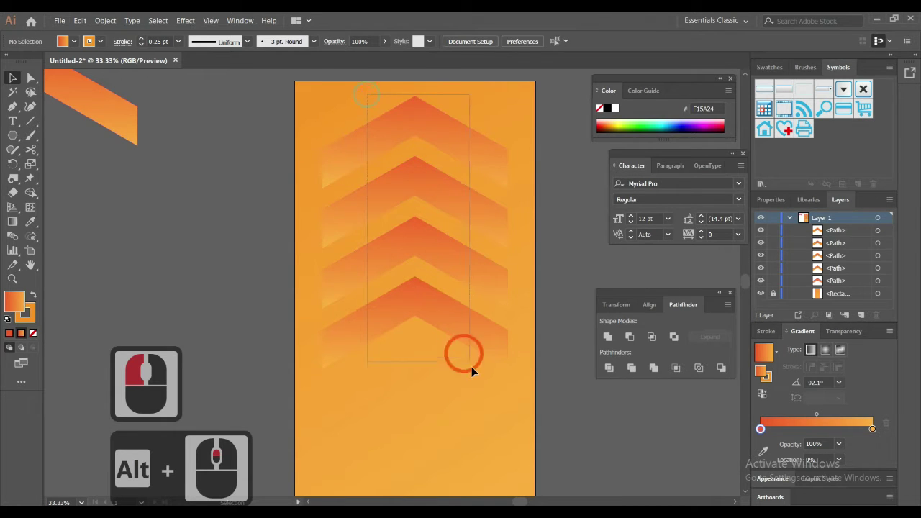
pyautogui.moveTo(472, 367); pyautogui.dragTo(469, 362)
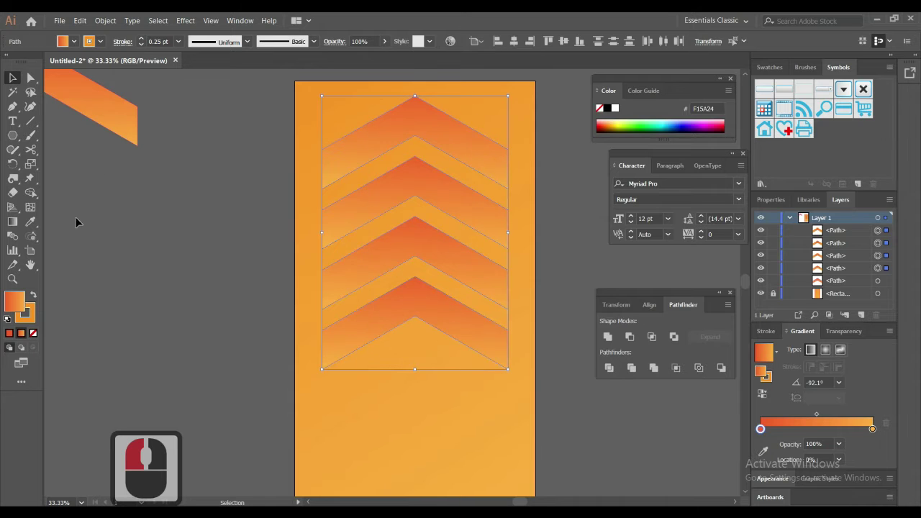
pyautogui.click(13, 222)
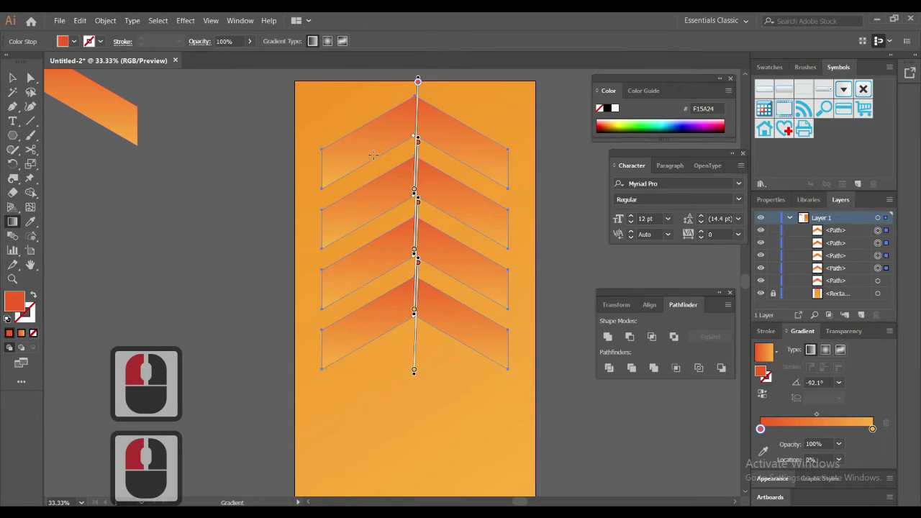
pyautogui.moveTo(339, 144)
pyautogui.mouseDown()
pyautogui.moveTo(453, 269)
pyautogui.moveTo(483, 334)
pyautogui.moveTo(537, 381)
pyautogui.moveTo(523, 376)
pyautogui.mouseUp()
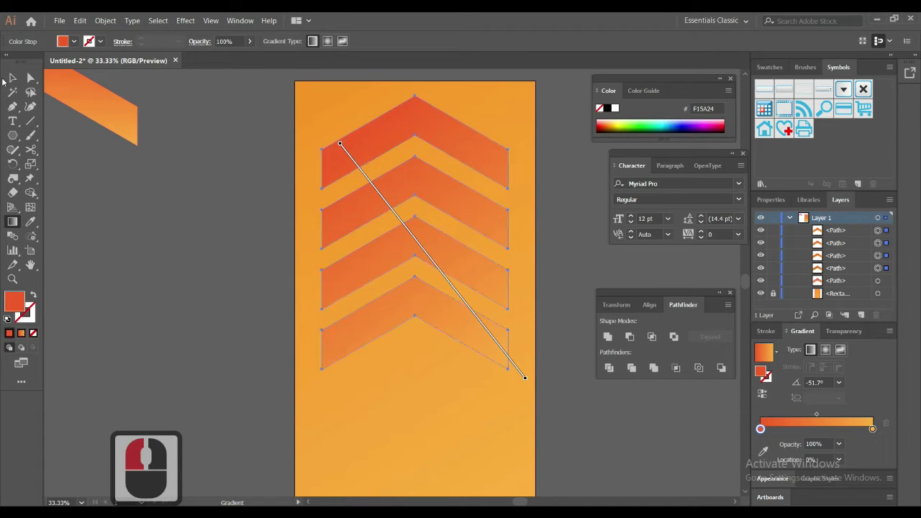
# Draw a vertical line through the chevrons' center peaks and use it to divide the four chevrons beneath into left and right halves
pyautogui.click(31, 118)
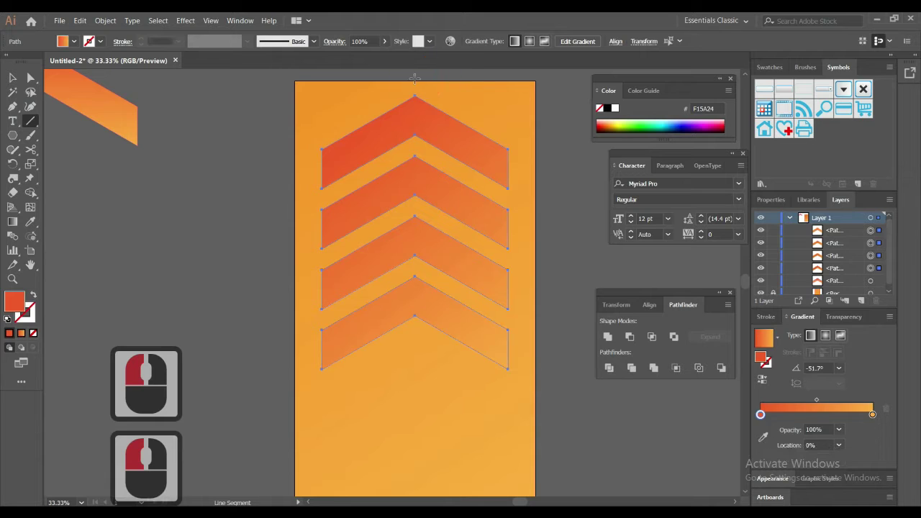
pyautogui.moveTo(415, 94); pyautogui.dragTo(415, 344)
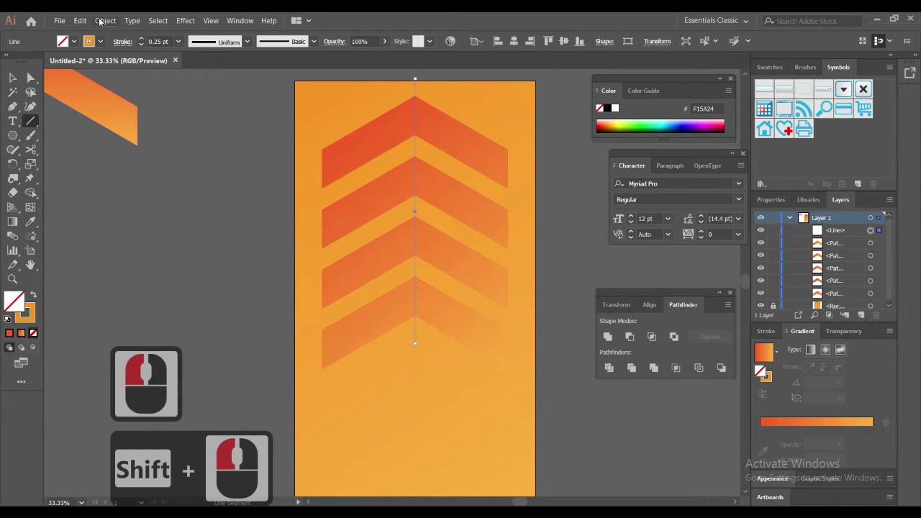
pyautogui.click(105, 21)
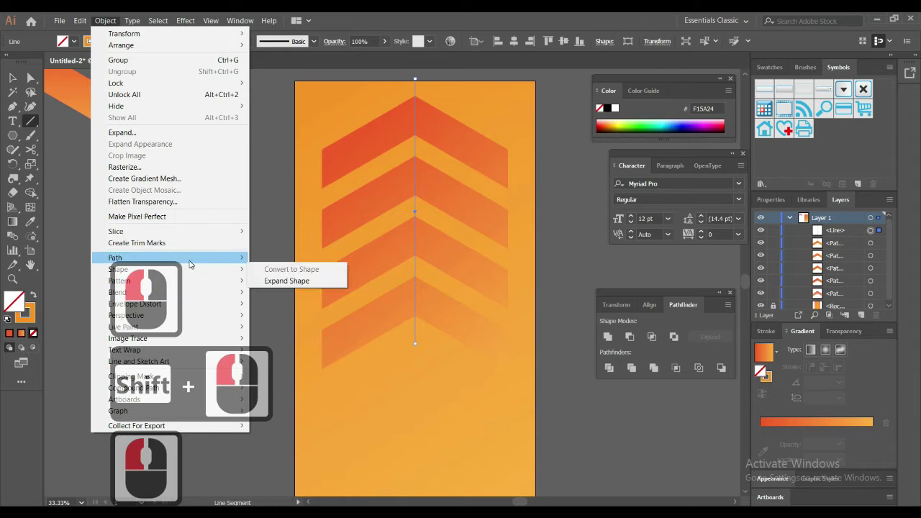
pyautogui.moveTo(172, 257)
pyautogui.click(317, 357)
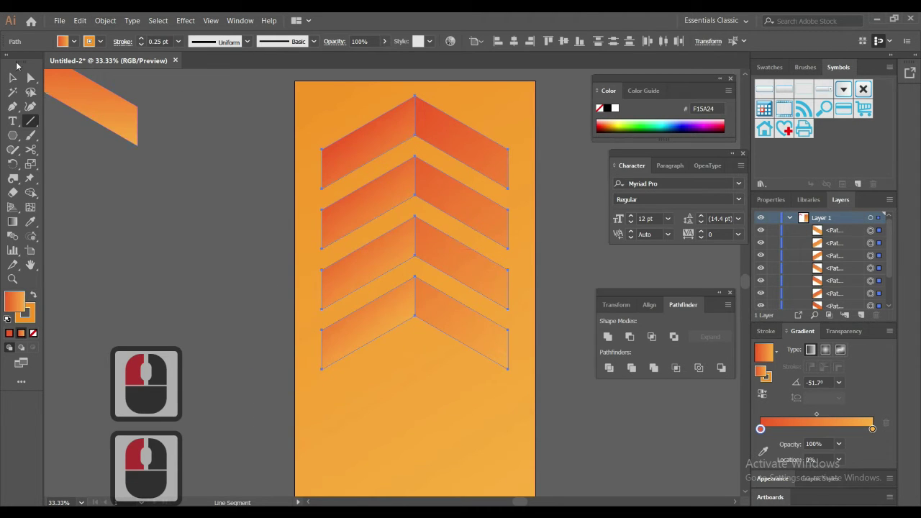
# Apply one shared, nearly horizontal gradient across all chevron halves, red-orange at the right edge and fading toward the left
pyautogui.click(13, 222)
pyautogui.moveTo(326, 111); pyautogui.dragTo(506, 329)
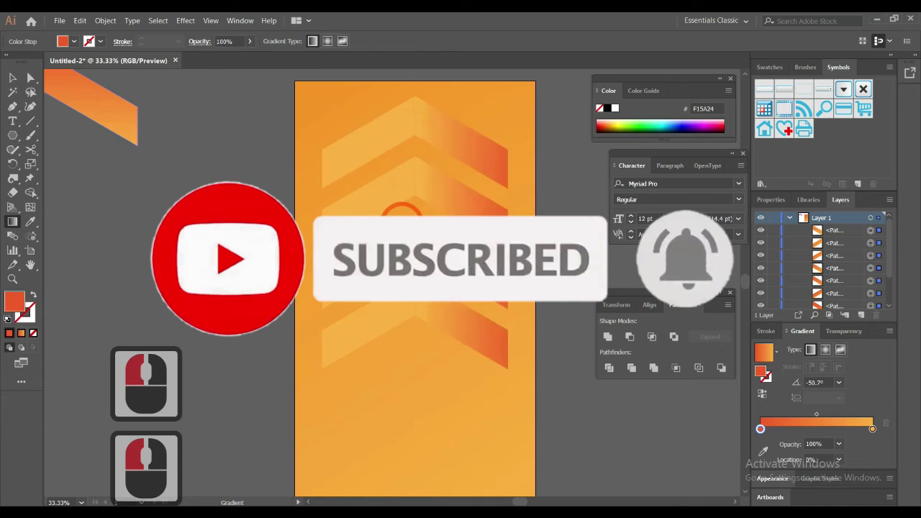
pyautogui.moveTo(525, 227); pyautogui.dragTo(239, 212)
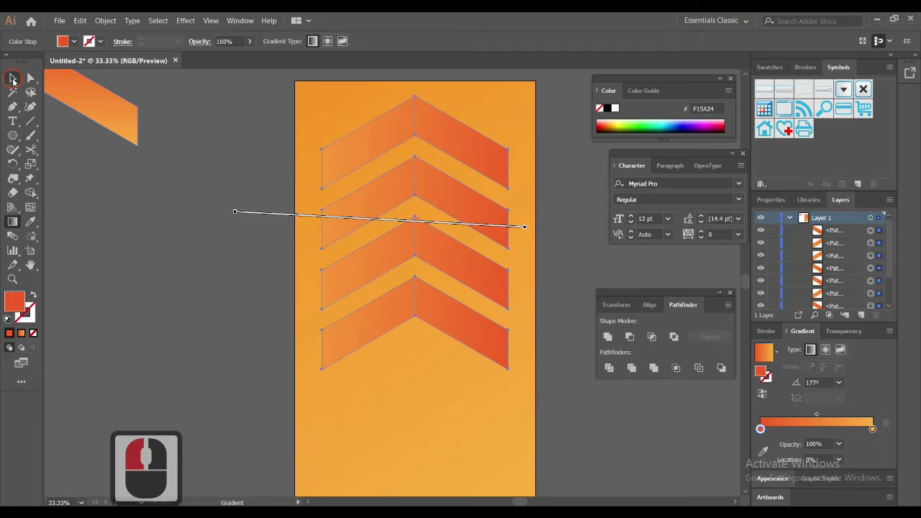
pyautogui.click(13, 79)
pyautogui.click(469, 144)
pyautogui.click(494, 109)
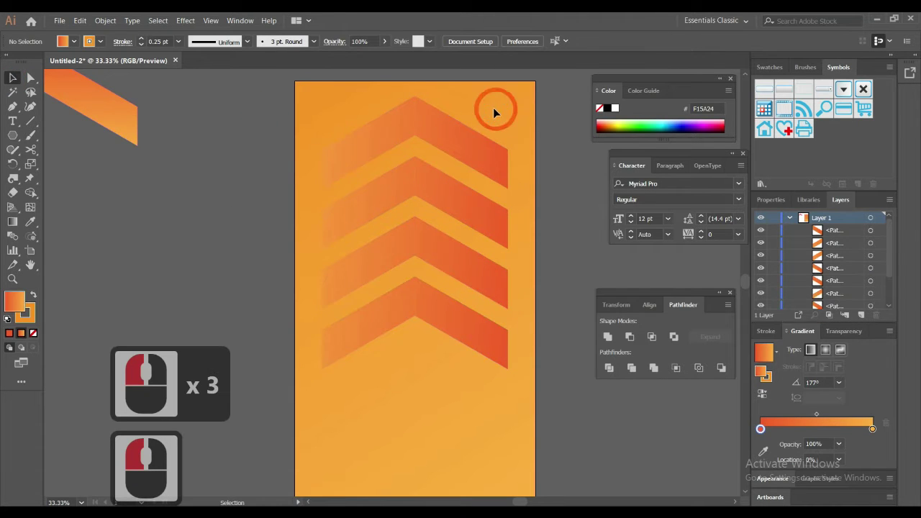
# Apply one shared, nearly vertical gradient to the four right chevron halves, red-orange at the top and fading toward the bottom
pyautogui.click(480, 347)
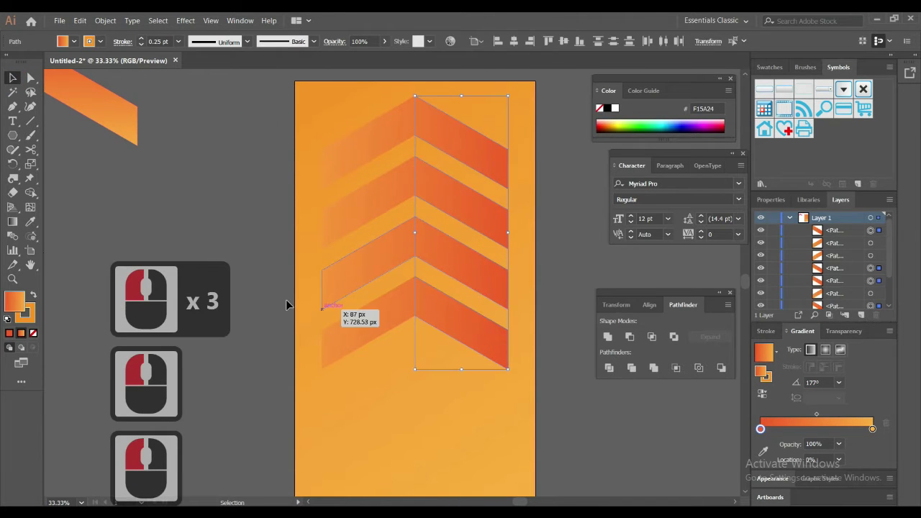
pyautogui.click(12, 221)
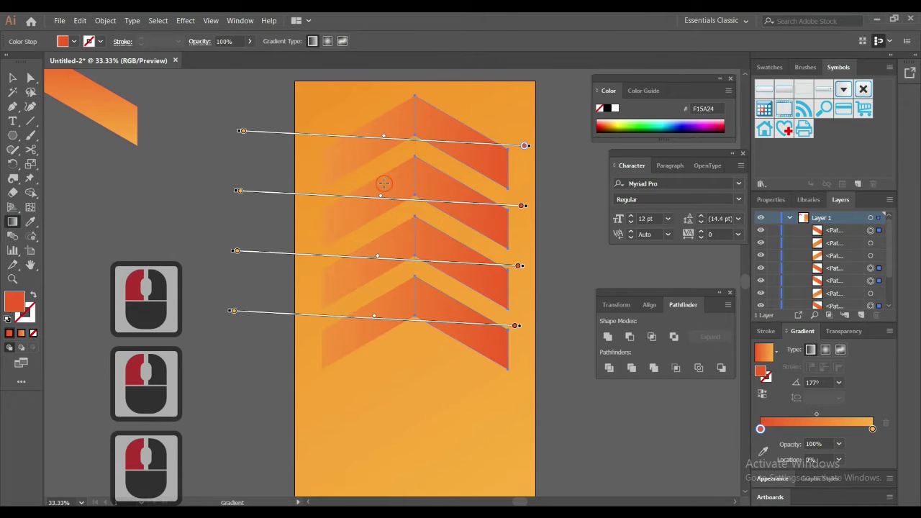
pyautogui.moveTo(379, 183)
pyautogui.mouseDown()
pyautogui.moveTo(468, 184)
pyautogui.moveTo(400, 187)
pyautogui.mouseUp()
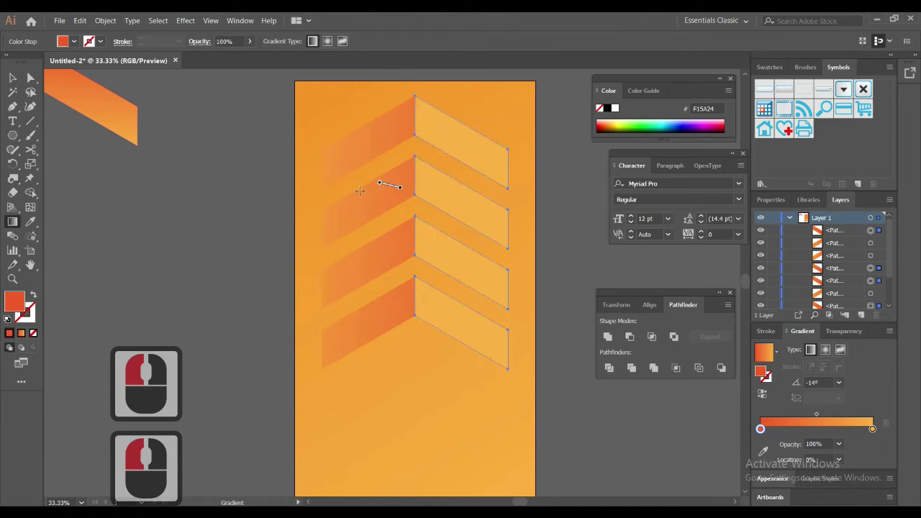
pyautogui.moveTo(495, 96); pyautogui.dragTo(489, 389)
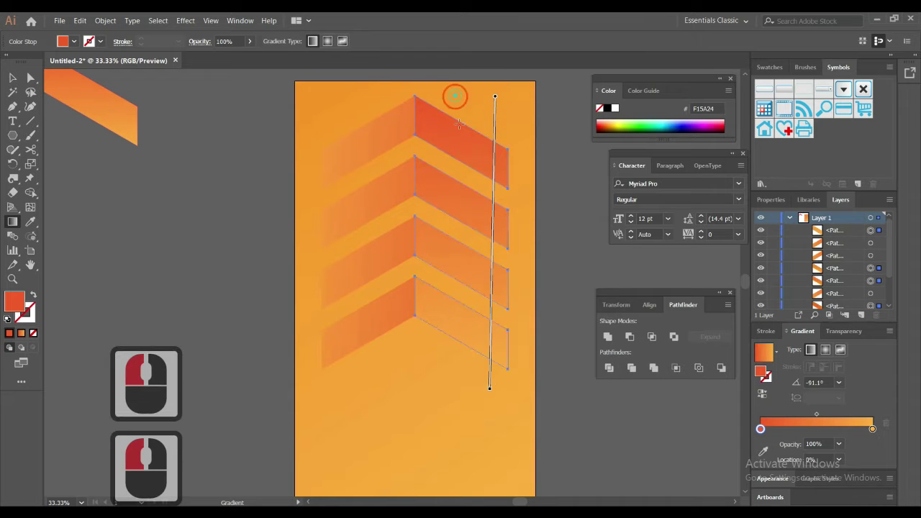
pyautogui.moveTo(455, 94); pyautogui.dragTo(485, 366)
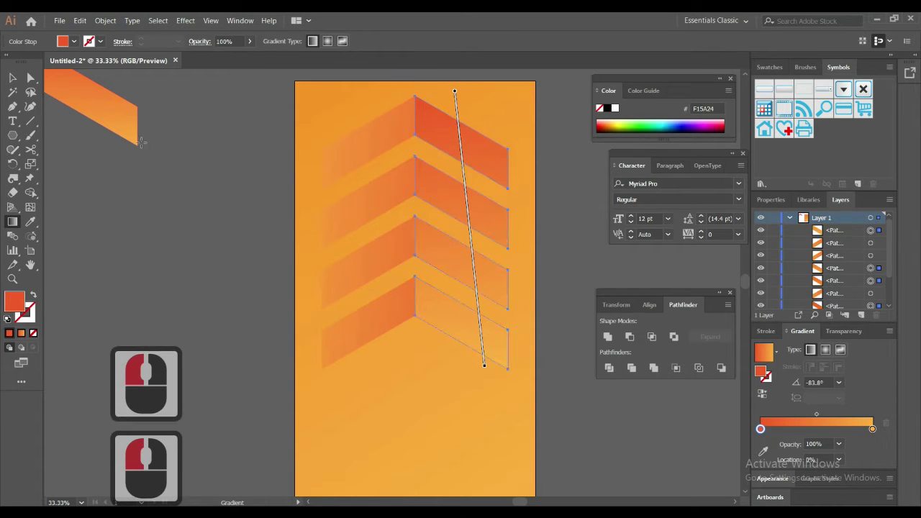
# Apply one shared vertical gradient to the four left chevron halves, red-orange at the bottom and fading toward the top
pyautogui.click(17, 79)
pyautogui.click(394, 386)
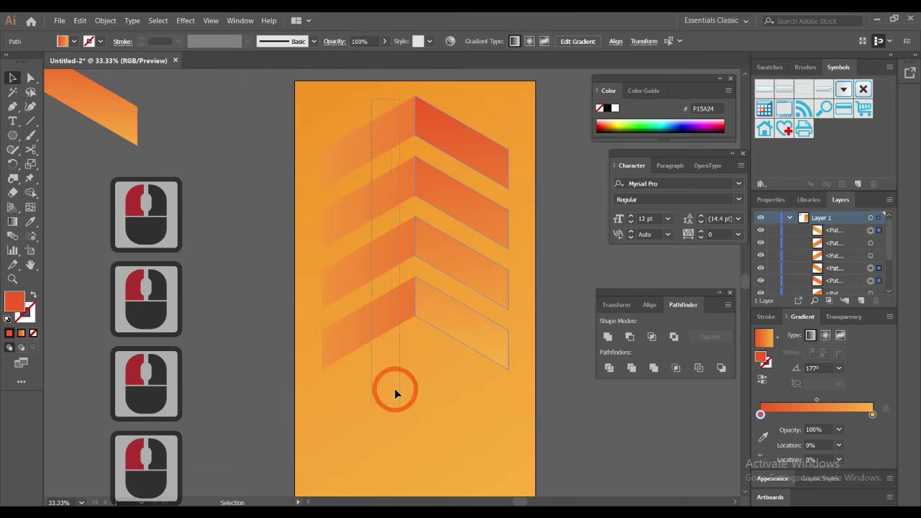
pyautogui.click(12, 222)
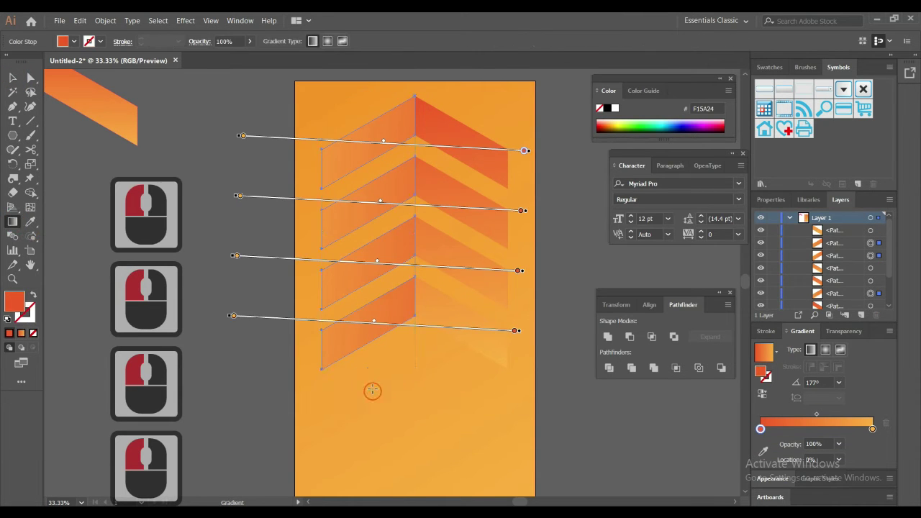
pyautogui.moveTo(373, 393); pyautogui.dragTo(370, 77)
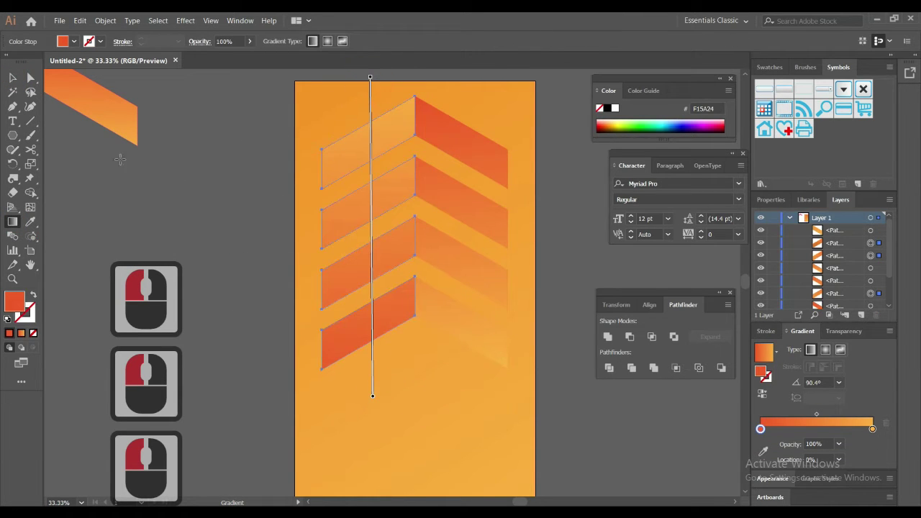
pyautogui.click(14, 77)
pyautogui.click(293, 175)
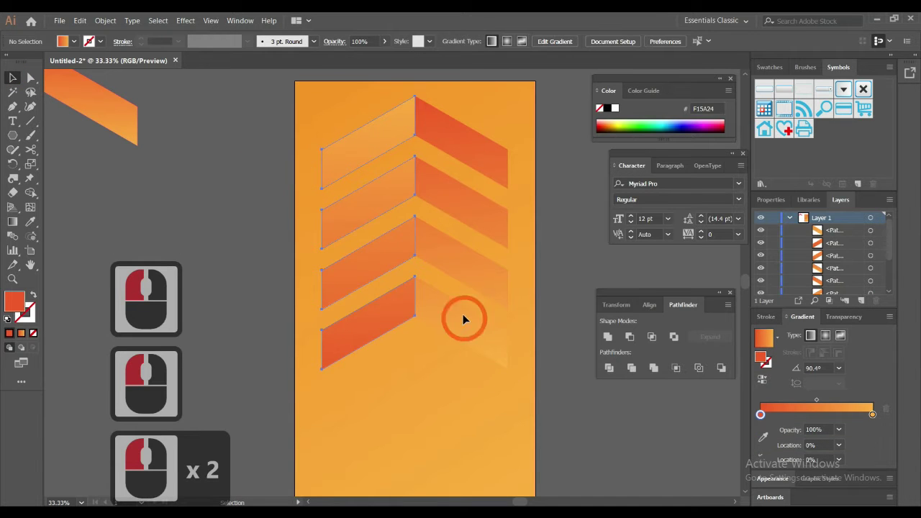
# Select all the chevron halves on the artboard and move the column down to sit near the artboard's center
pyautogui.scroll(-2, 463, 314)
pyautogui.press('space')
pyautogui.moveTo(458, 317); pyautogui.dragTo(465, 350)
pyautogui.moveTo(407, 226); pyautogui.dragTo(497, 399)
pyautogui.moveTo(463, 284); pyautogui.dragTo(481, 301)
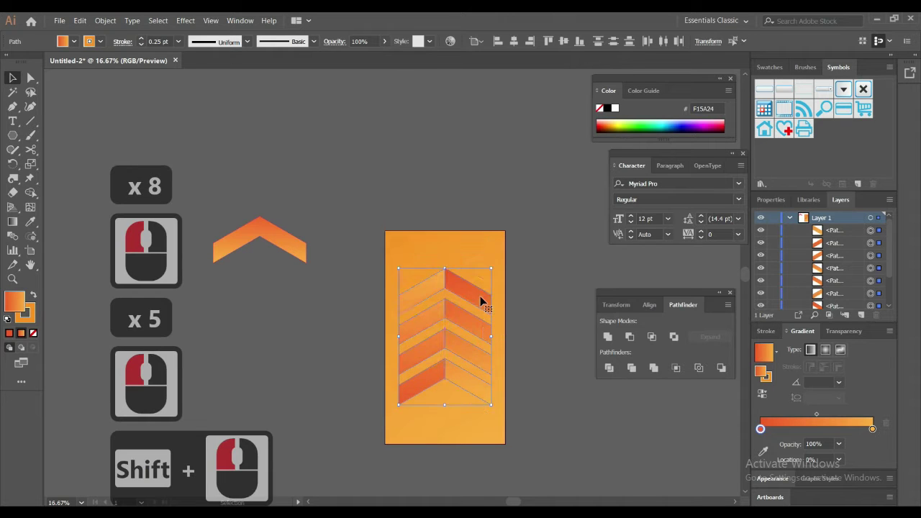
pyautogui.keyDown('alt'); pyautogui.scroll(1, 475, 302); pyautogui.keyUp('alt')
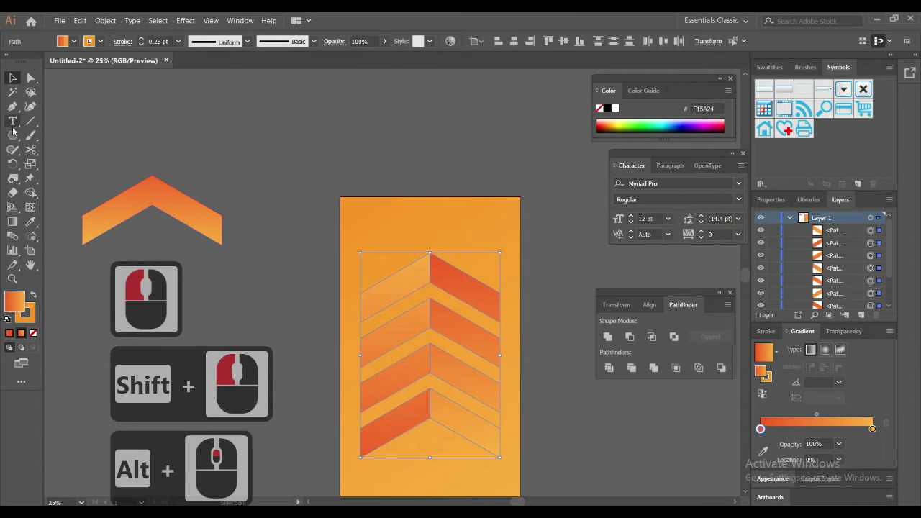
# Move the spare chevron onto the artboard's upper right area and scale it down to about 222 × 111 px
pyautogui.moveTo(12, 134); pyautogui.dragTo(58, 137)
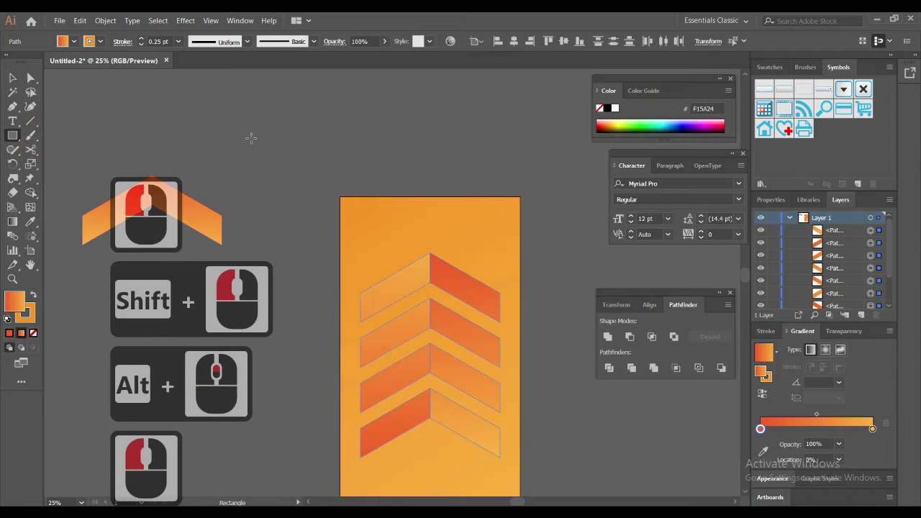
pyautogui.click(12, 77)
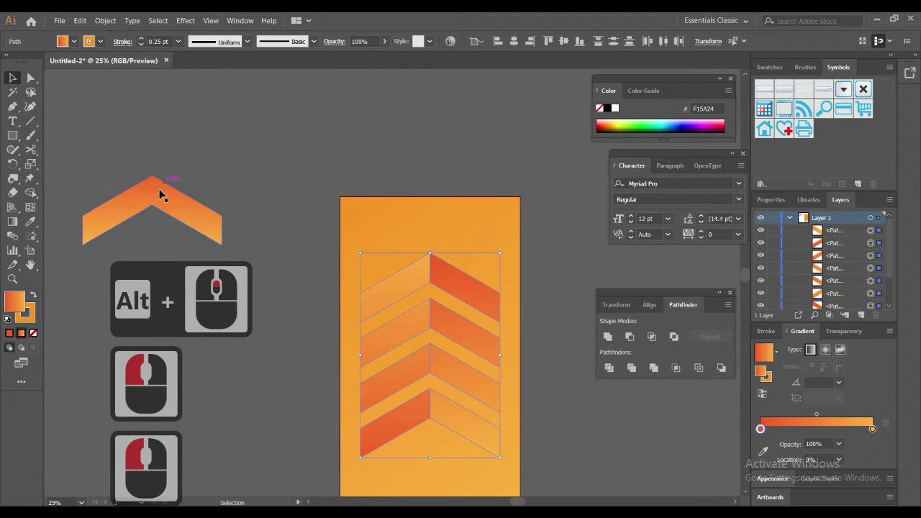
pyautogui.moveTo(160, 195); pyautogui.dragTo(481, 207)
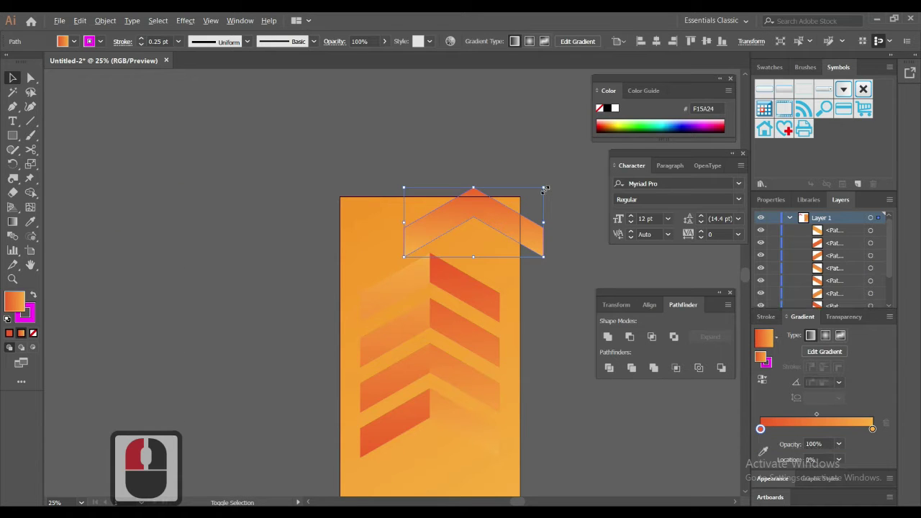
pyautogui.moveTo(545, 188); pyautogui.dragTo(499, 211)
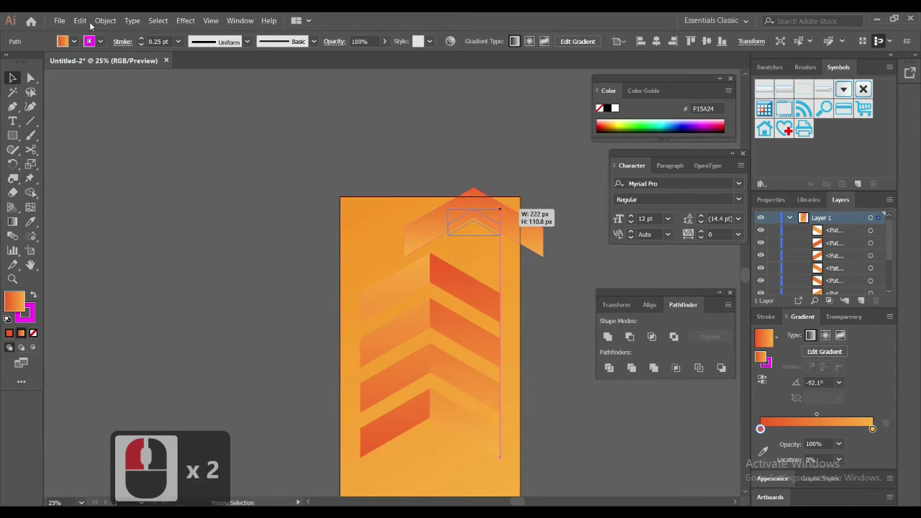
# Set the small chevron's stroke to the red-orange swatch and rotate the chevron 90° clockwise to point right
pyautogui.click(101, 42)
pyautogui.click(107, 61)
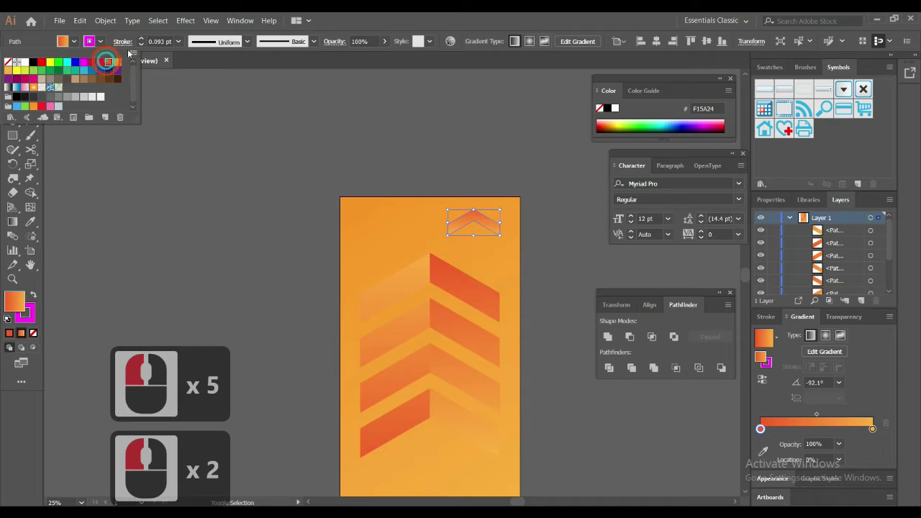
pyautogui.click(483, 27)
pyautogui.click(507, 353)
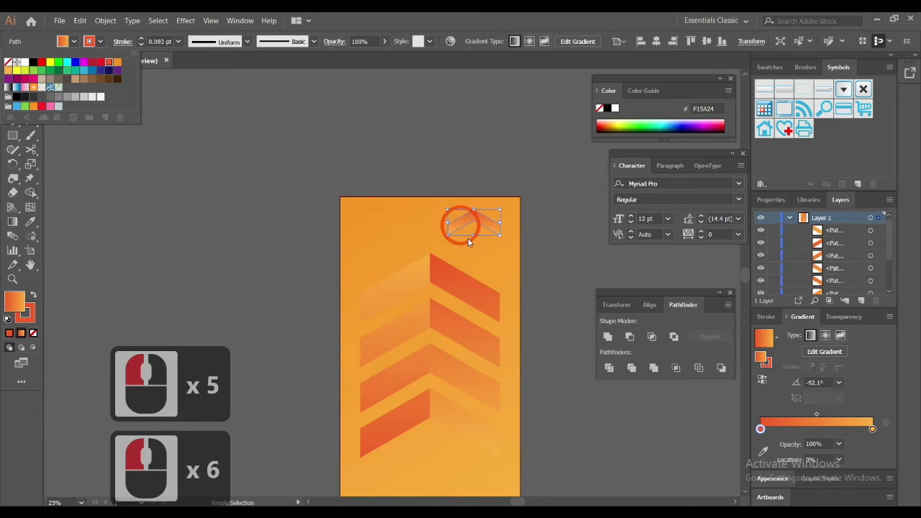
pyautogui.click(492, 214)
pyautogui.moveTo(504, 206); pyautogui.dragTo(501, 233)
# Redraw the small chevron's gradient horizontally, with the red-orange stop beyond its right edge, for a pale orange fill, and deselect it
pyautogui.click(12, 222)
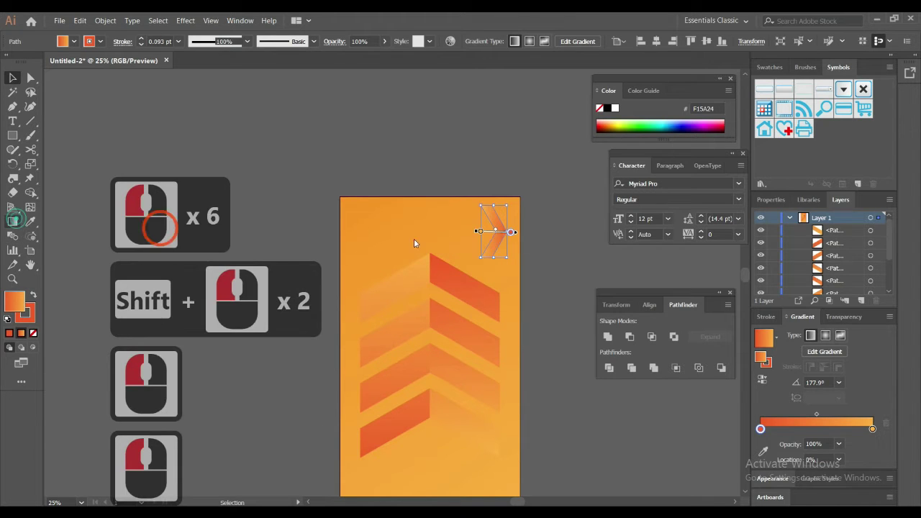
pyautogui.click(480, 227)
pyautogui.moveTo(459, 227); pyautogui.dragTo(432, 227)
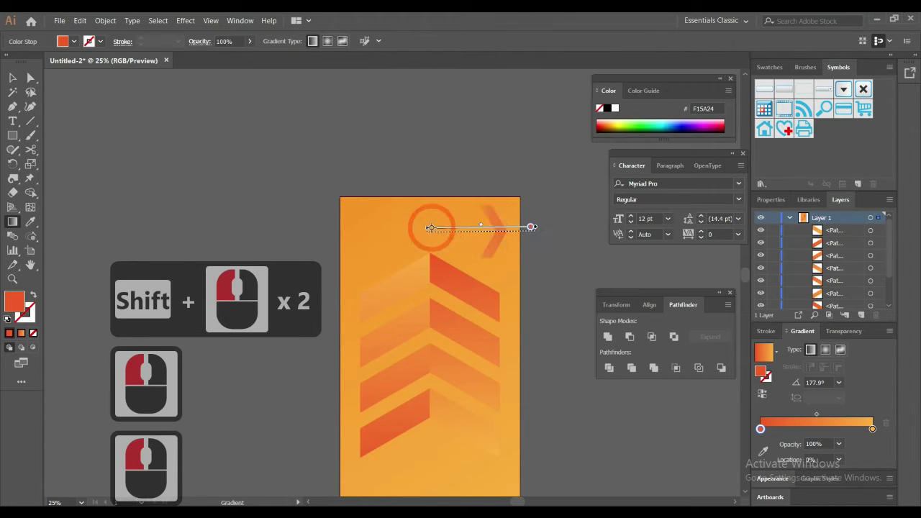
pyautogui.hotkey('ctrl', 'z')
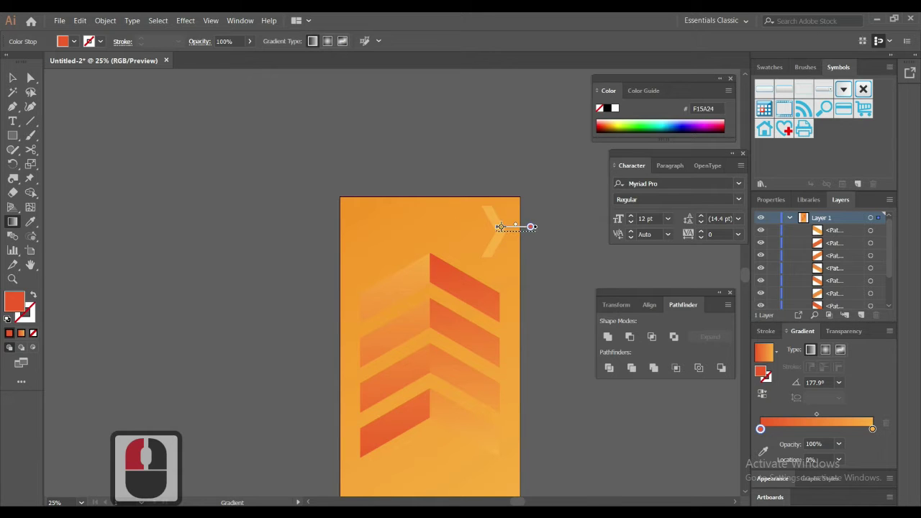
pyautogui.click(12, 77)
pyautogui.click(289, 188)
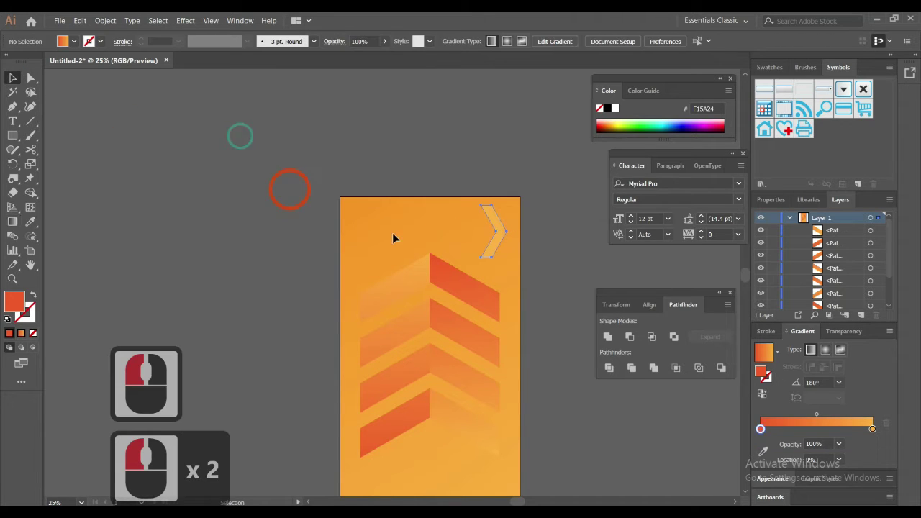
pyautogui.click(235, 148)
pyautogui.click(495, 237)
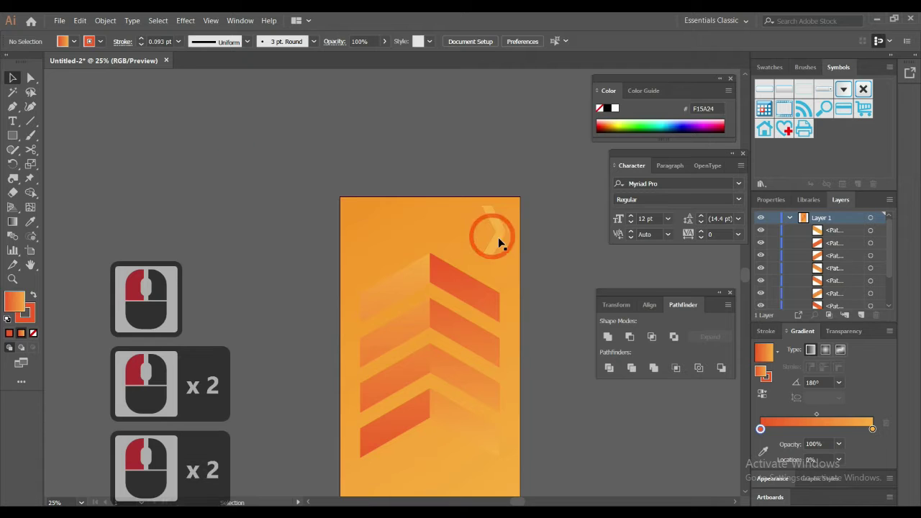
# Copy the small chevron below the column, shrink that copy, and place another reduced copy in the artboard's upper left area
pyautogui.moveTo(402, 369); pyautogui.dragTo(420, 468)
pyautogui.moveTo(468, 410); pyautogui.dragTo(456, 338)
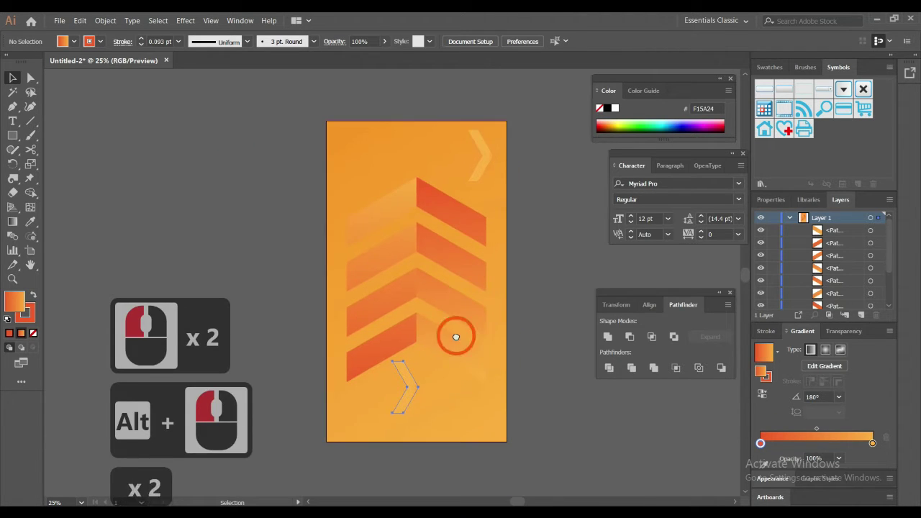
pyautogui.click(416, 358)
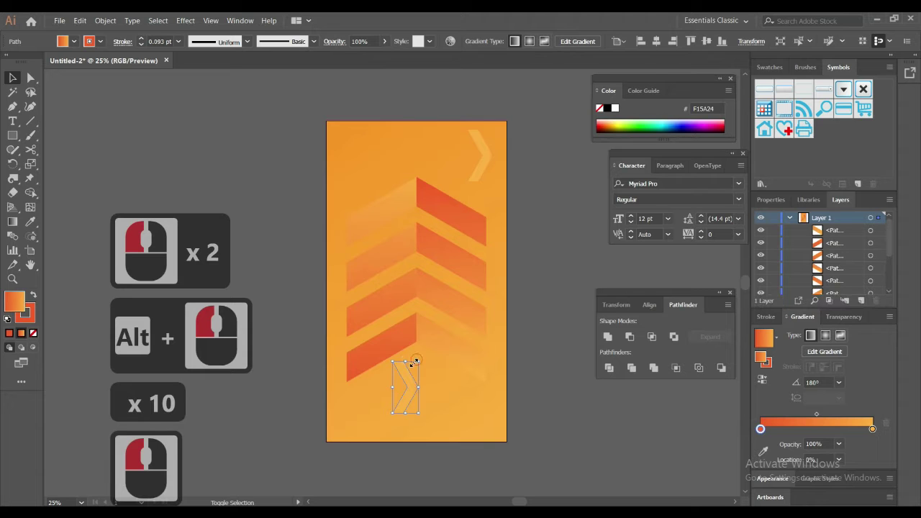
pyautogui.moveTo(416, 362); pyautogui.dragTo(369, 155)
pyautogui.click(441, 380)
pyautogui.click(432, 384)
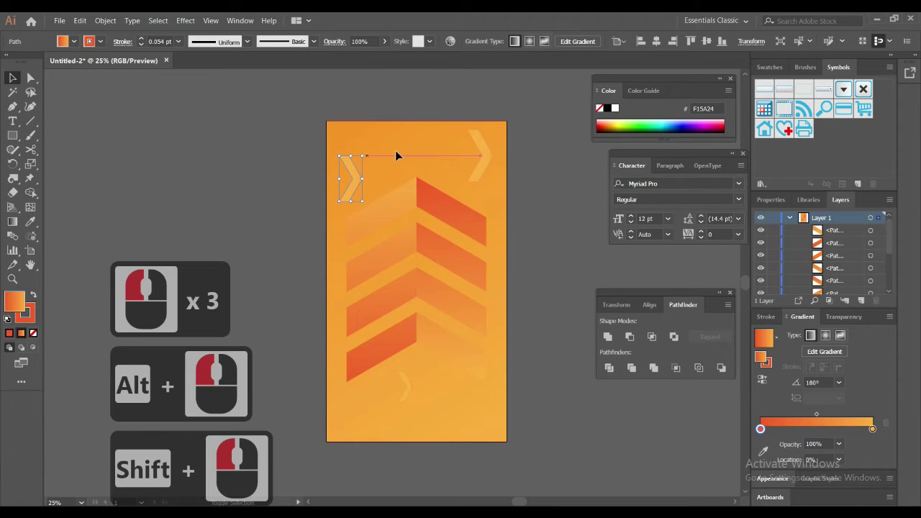
# Copy the upper right small chevron to just right of the tiny chevron below the column
pyautogui.moveTo(471, 239); pyautogui.dragTo(430, 395)
pyautogui.click(530, 382)
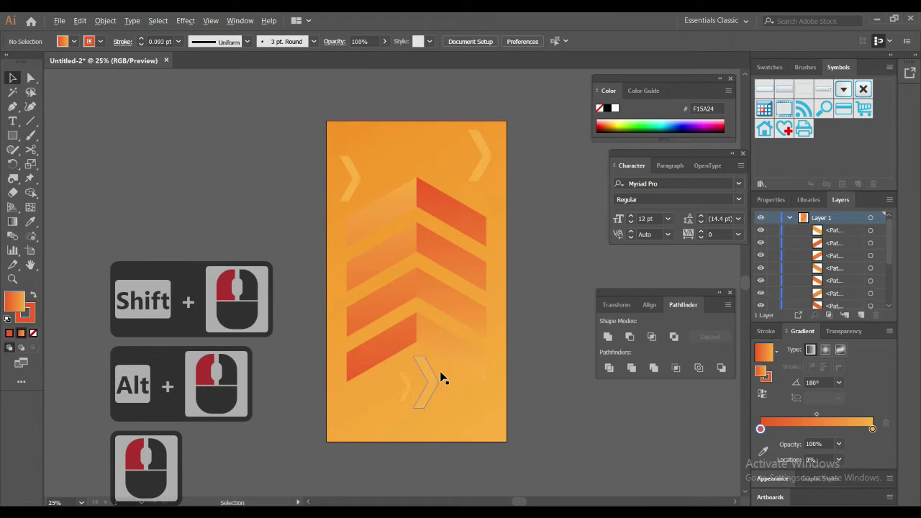
pyautogui.click(542, 285)
pyautogui.click(13, 137)
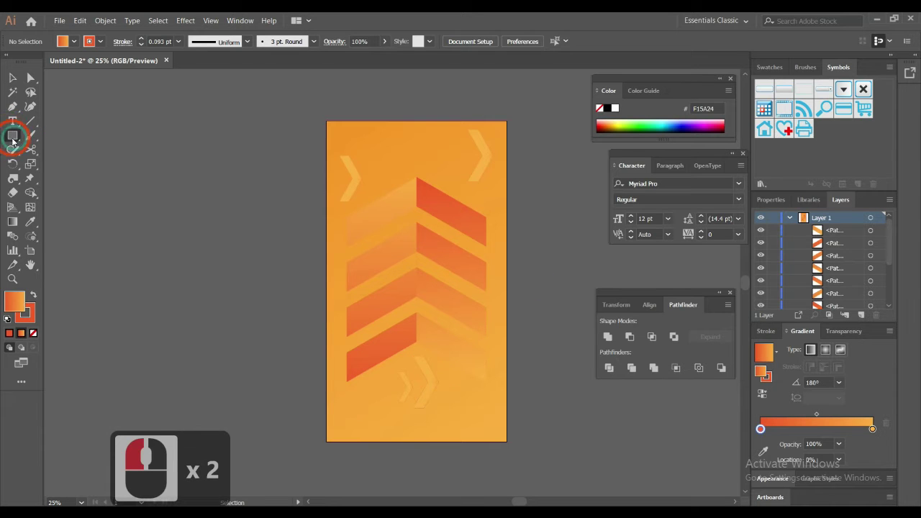
pyautogui.click(69, 164)
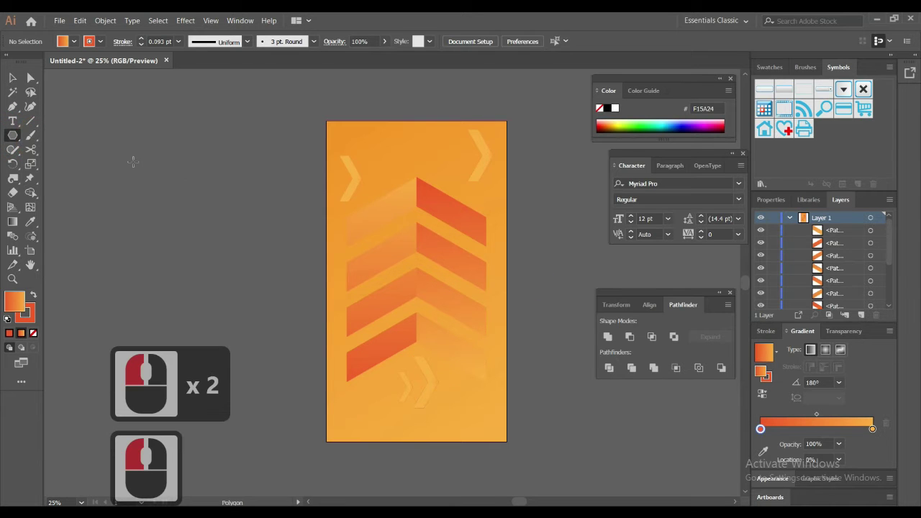
pyautogui.moveTo(132, 162); pyautogui.dragTo(167, 198)
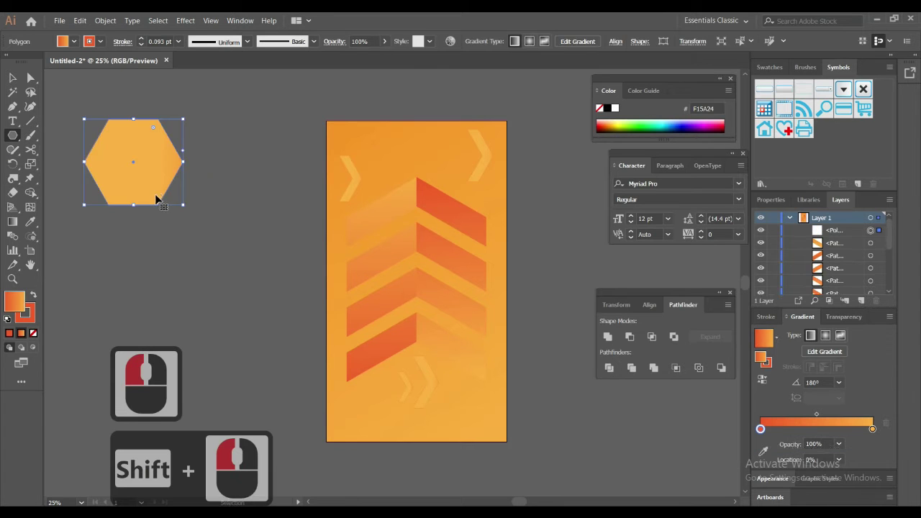
pyautogui.hotkey('ctrl', 'z')
# Create a triangle on the pasteboard with the Star tool, using 3 points, radius 1 of 25 px and radius 2 of 50 px
pyautogui.click(31, 135)
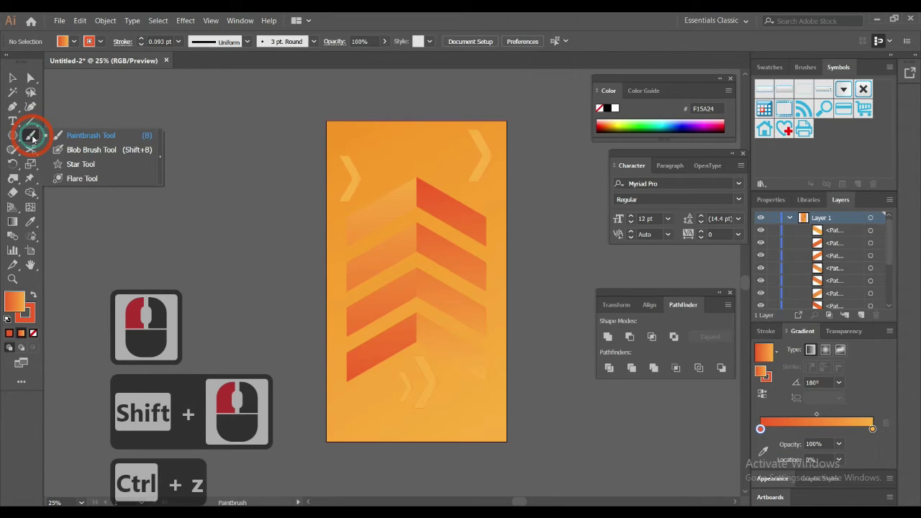
pyautogui.click(85, 164)
pyautogui.click(177, 166)
pyautogui.scroll(-2, 461, 276)
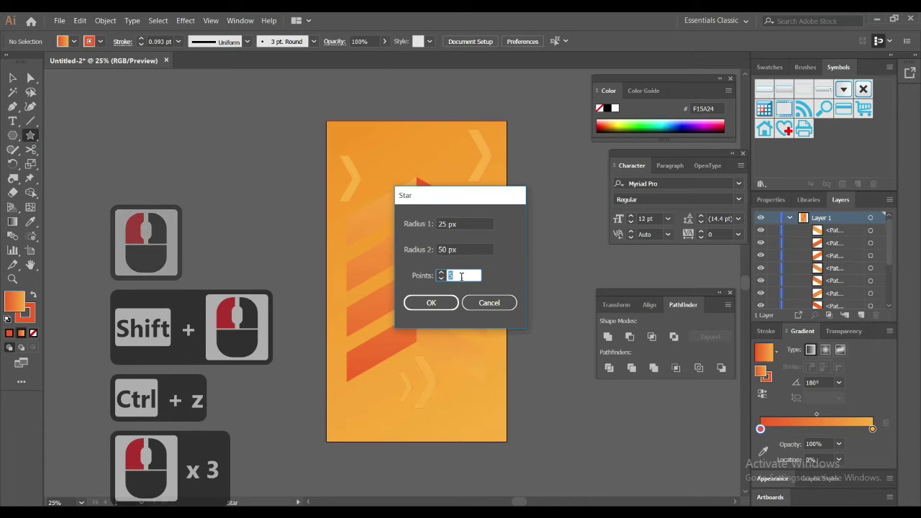
pyautogui.click(442, 298)
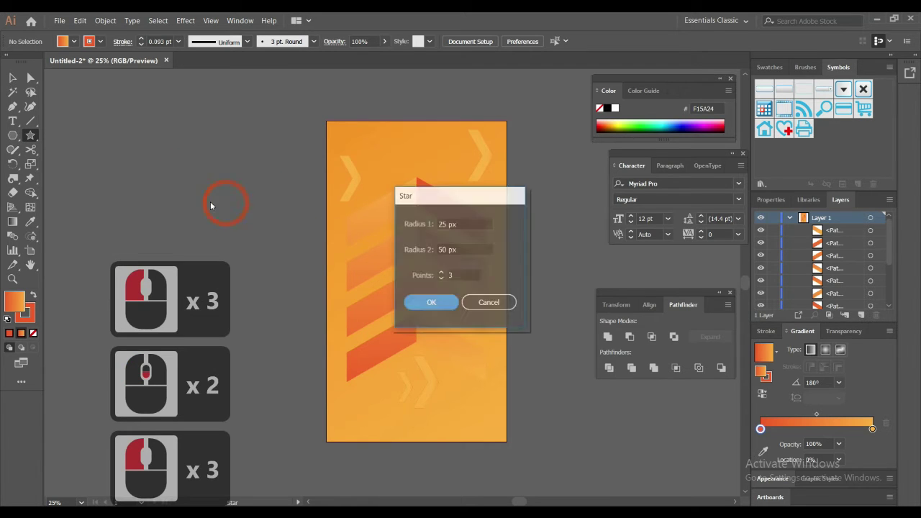
pyautogui.press('Escape')
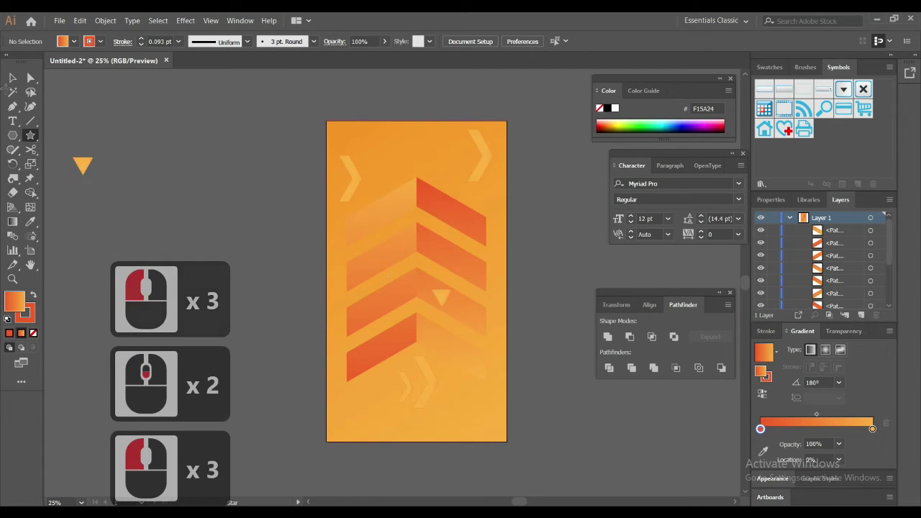
# Rotate the pasteboard triangle to point upward and enlarge it to several times its size
pyautogui.click(12, 78)
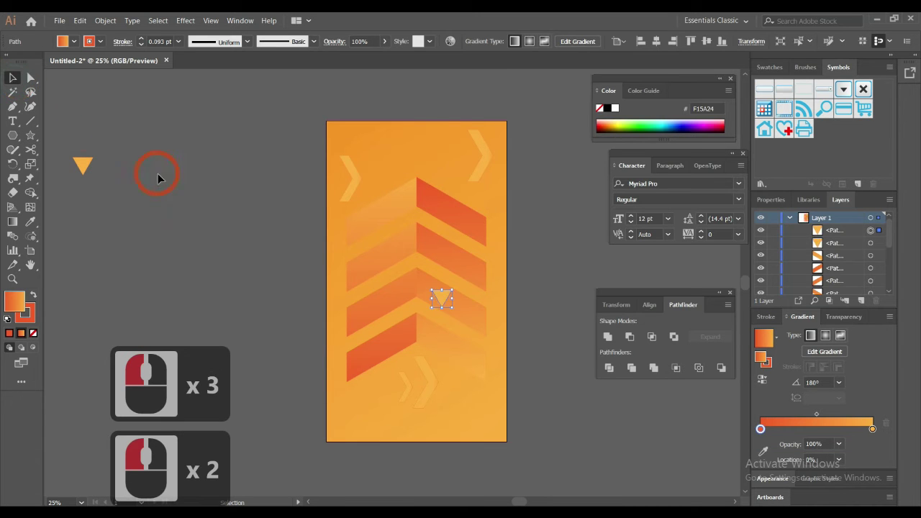
pyautogui.click(91, 163)
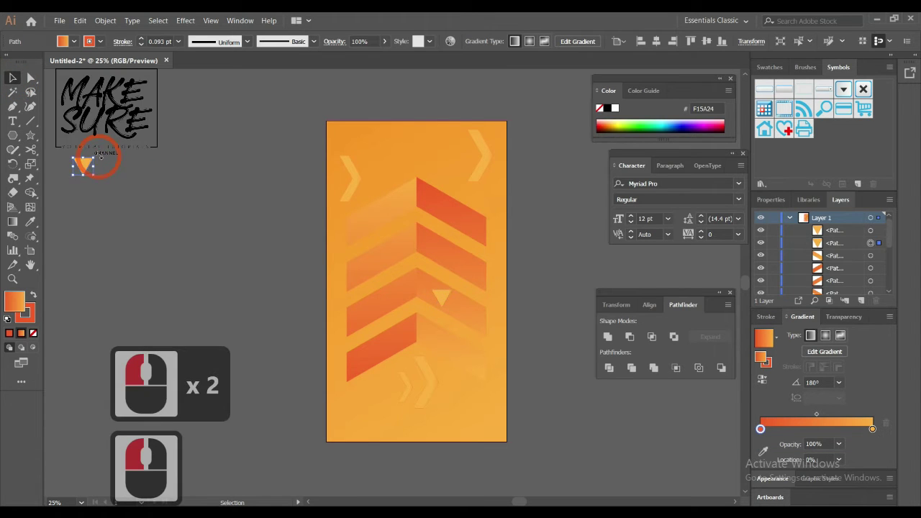
pyautogui.click(54, 232)
pyautogui.moveTo(41, 225); pyautogui.dragTo(235, 234)
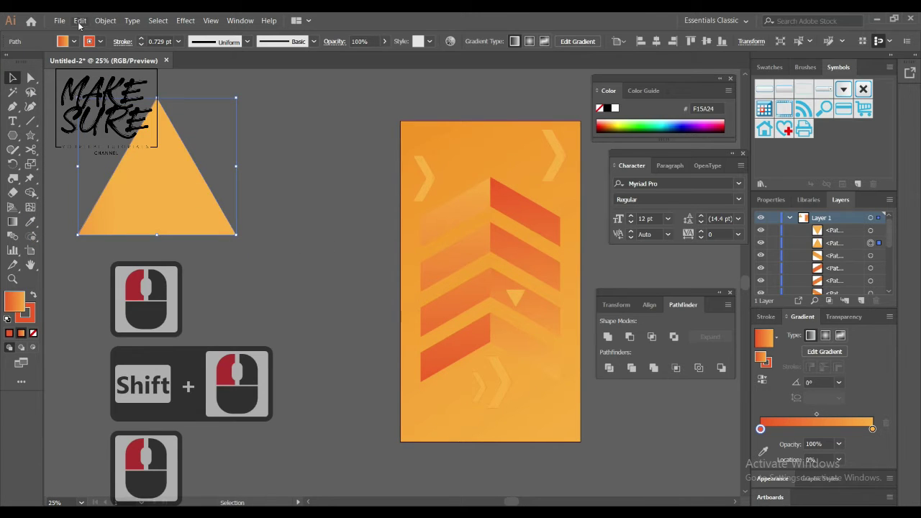
# Offset the large pasteboard triangle's path inward to create a smaller concentric triangle inside it
pyautogui.click(105, 20)
pyautogui.click(169, 257)
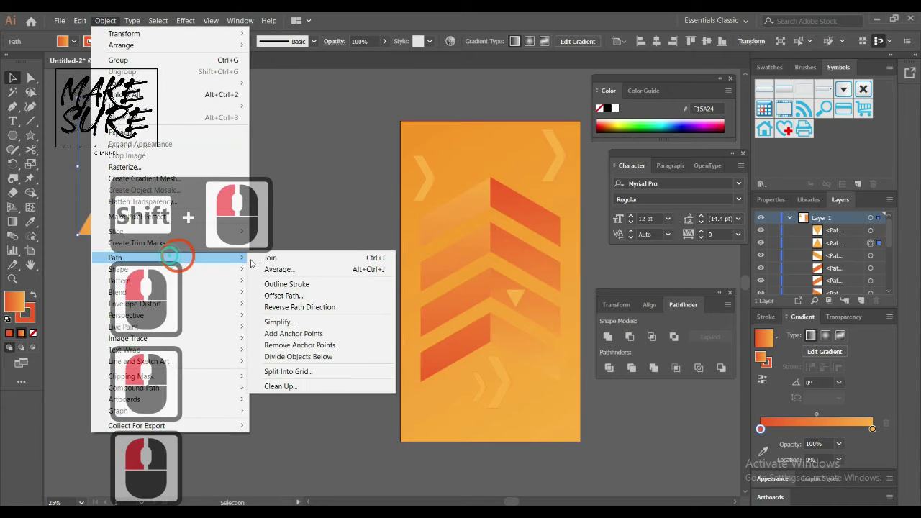
pyautogui.click(308, 287)
pyautogui.click(306, 295)
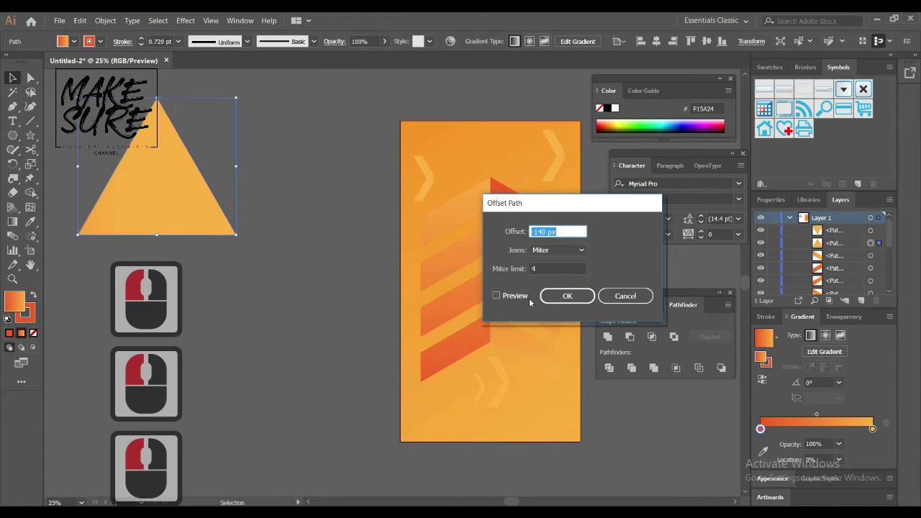
pyautogui.click(524, 296)
pyautogui.doubleClick(558, 231)
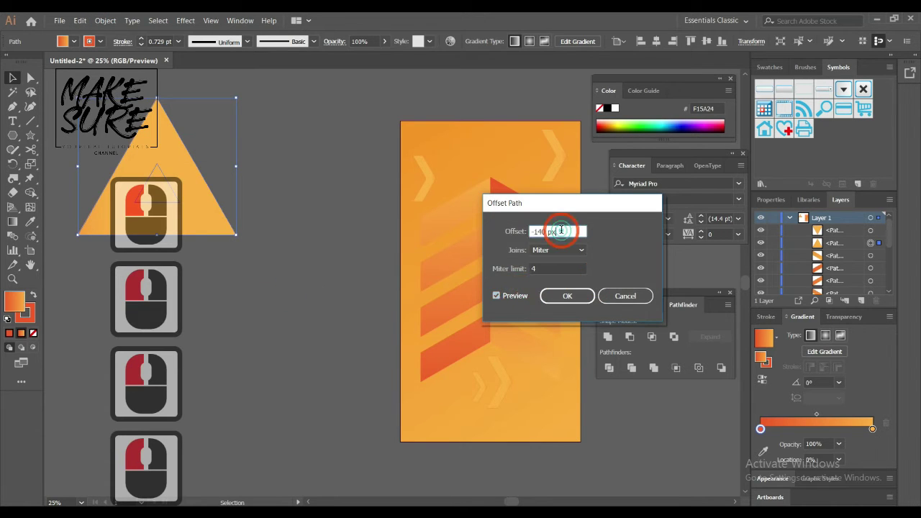
pyautogui.scroll(3, 562, 230)
pyautogui.keyDown('shift'); pyautogui.scroll(3, 561, 229); pyautogui.keyUp('shift')
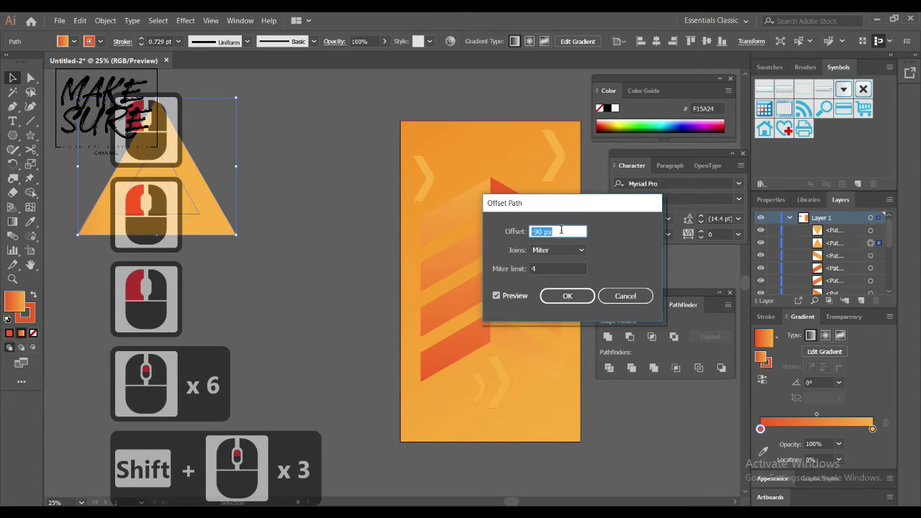
pyautogui.keyDown('shift'); pyautogui.scroll(3, 562, 229); pyautogui.keyUp('shift')
pyautogui.click(567, 296)
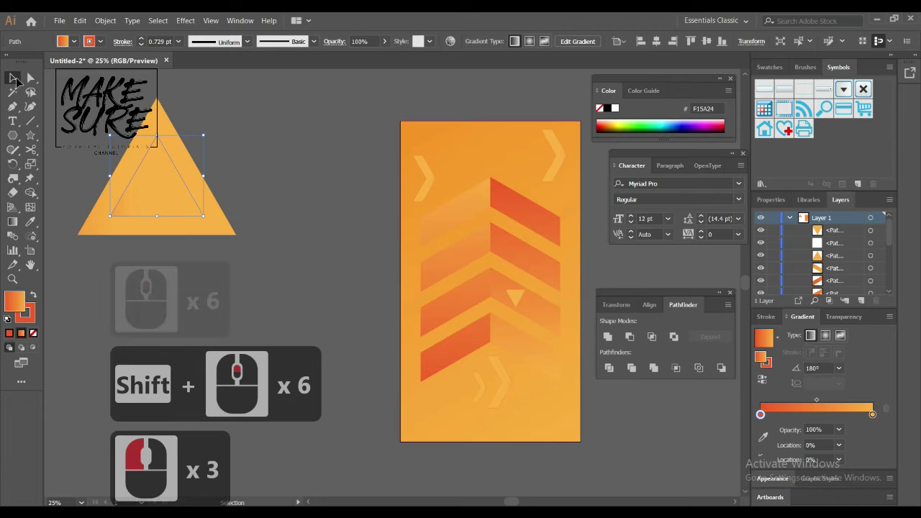
# Subtract the inner triangle from the outer one with Minus Front and move the resulting triangle frame onto the chevron column
pyautogui.moveTo(94, 109); pyautogui.dragTo(223, 220)
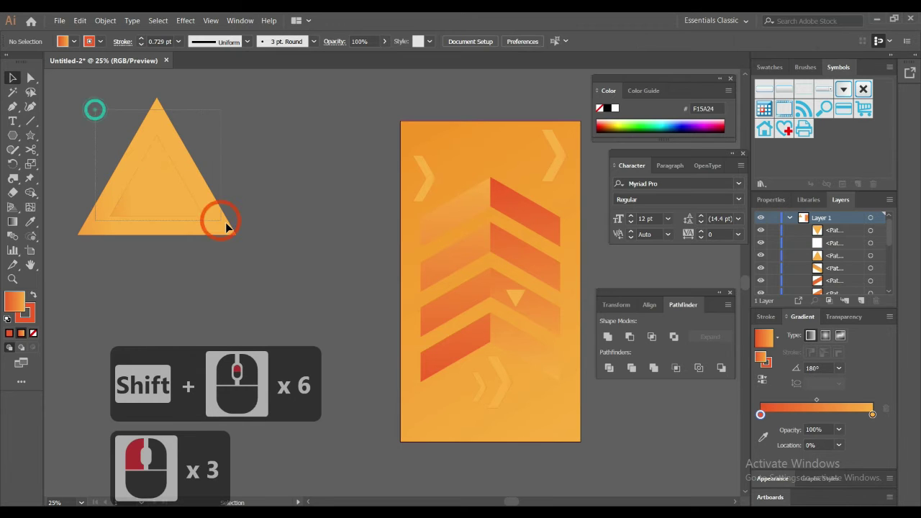
pyautogui.click(630, 338)
pyautogui.moveTo(204, 202); pyautogui.dragTo(538, 304)
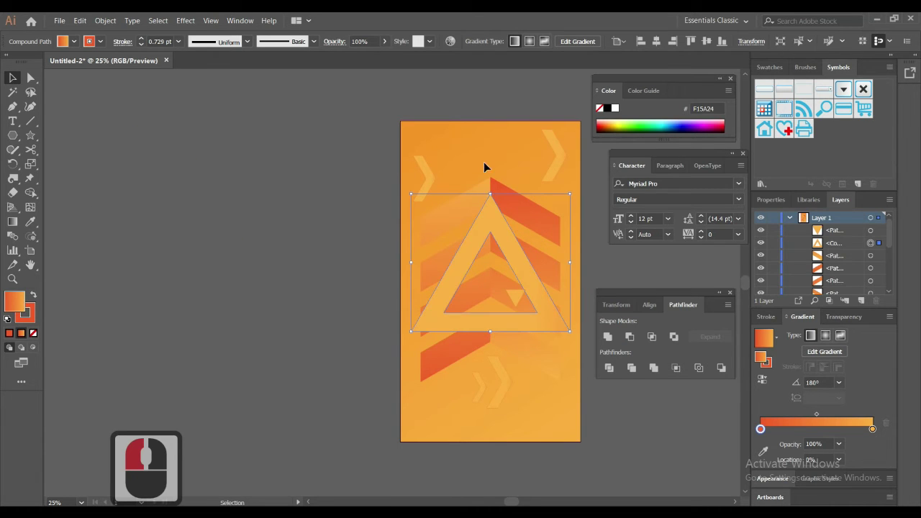
# Move the triangle frame off the artboard to the left and group all the column's chevron segments
pyautogui.moveTo(497, 222); pyautogui.dragTo(519, 337)
pyautogui.moveTo(494, 216); pyautogui.dragTo(325, 226)
pyautogui.click(507, 321)
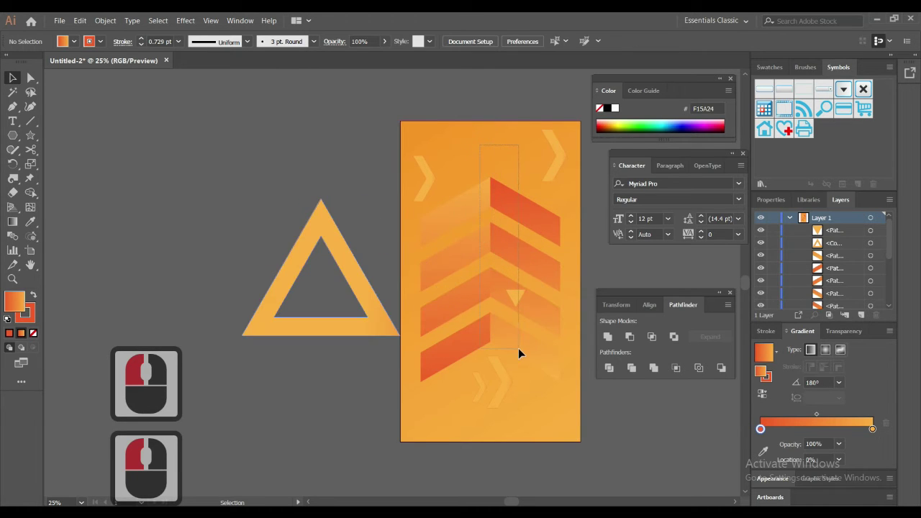
pyautogui.moveTo(503, 352); pyautogui.dragTo(510, 339)
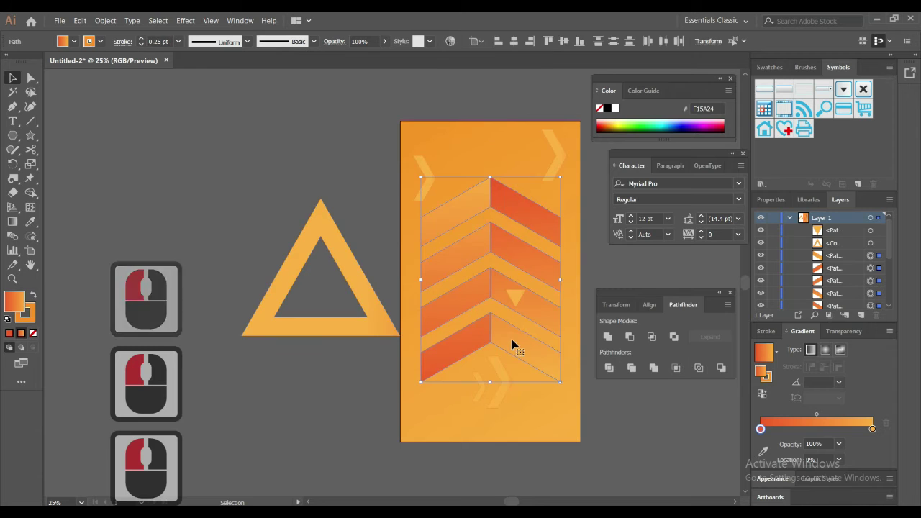
pyautogui.hotkey('ctrl', 'g')
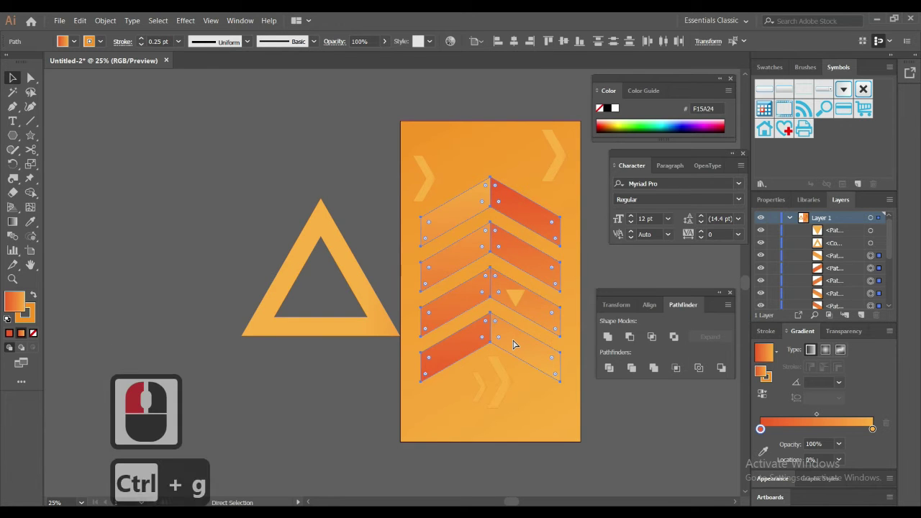
# Center the chevron group horizontally on the artboard and place the triangle frame back over the column
pyautogui.click(646, 303)
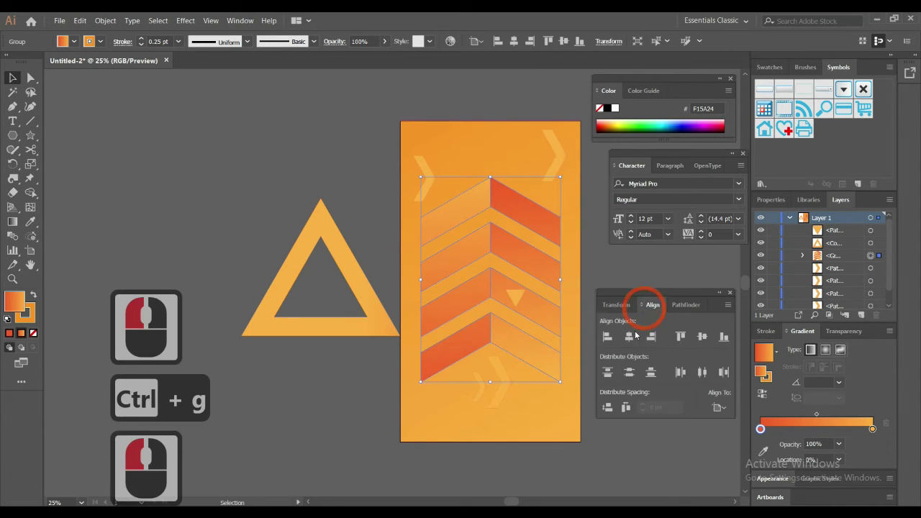
pyautogui.click(618, 336)
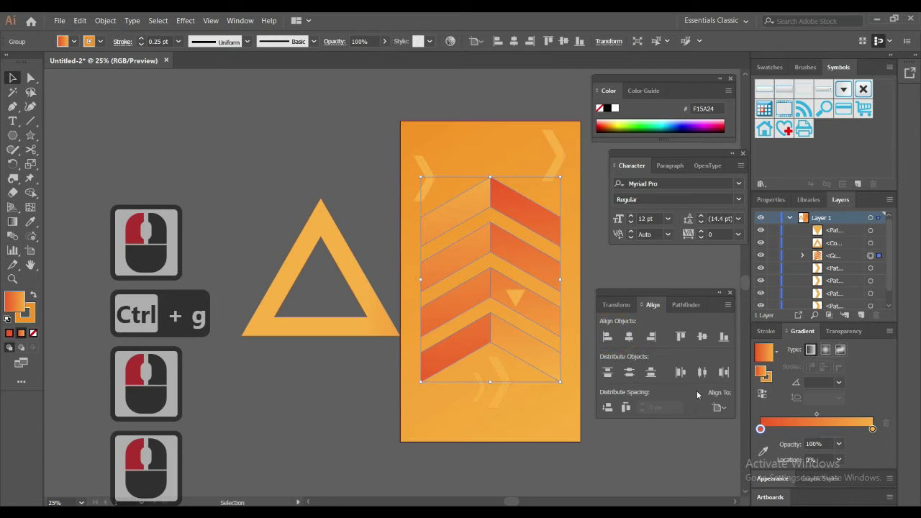
pyautogui.click(719, 407)
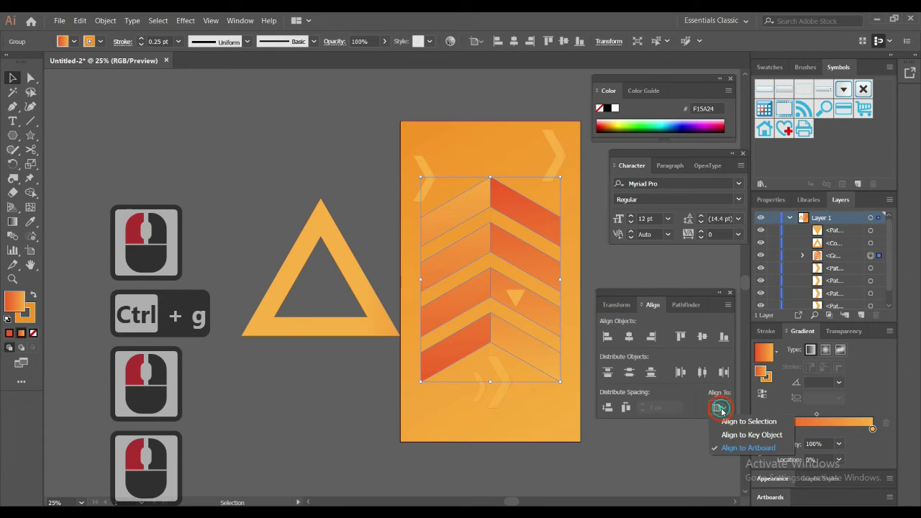
pyautogui.click(357, 268)
pyautogui.moveTo(519, 267); pyautogui.dragTo(523, 267)
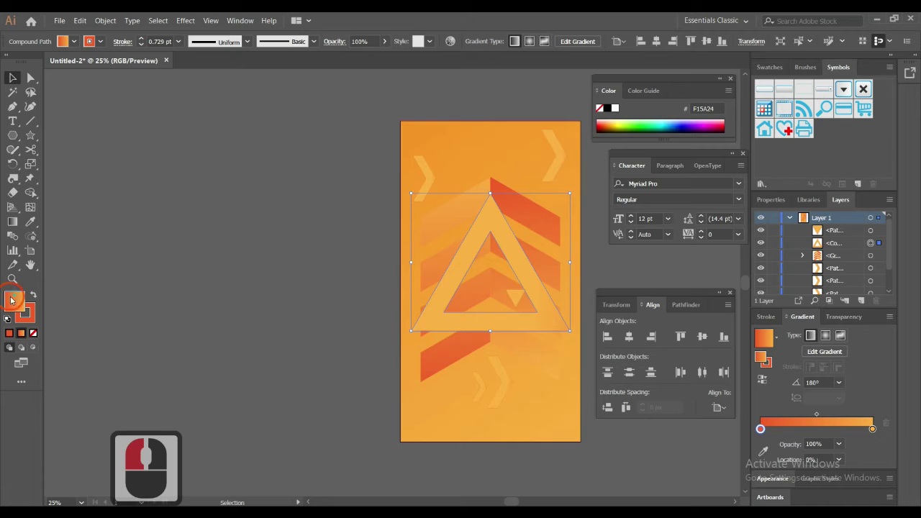
# Redirect the triangle frame's linear gradient with the Gradient tool to run almost vertically, from red-orange at the base to light orange at the apex
pyautogui.click(273, 256)
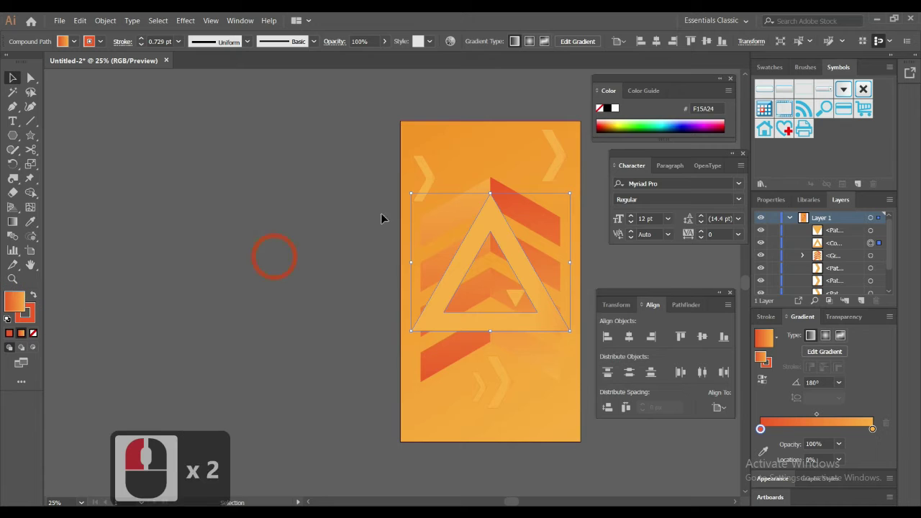
pyautogui.click(13, 223)
pyautogui.moveTo(486, 203)
pyautogui.mouseDown()
pyautogui.moveTo(530, 318)
pyautogui.moveTo(523, 310)
pyautogui.moveTo(487, 327)
pyautogui.moveTo(493, 176)
pyautogui.mouseUp()
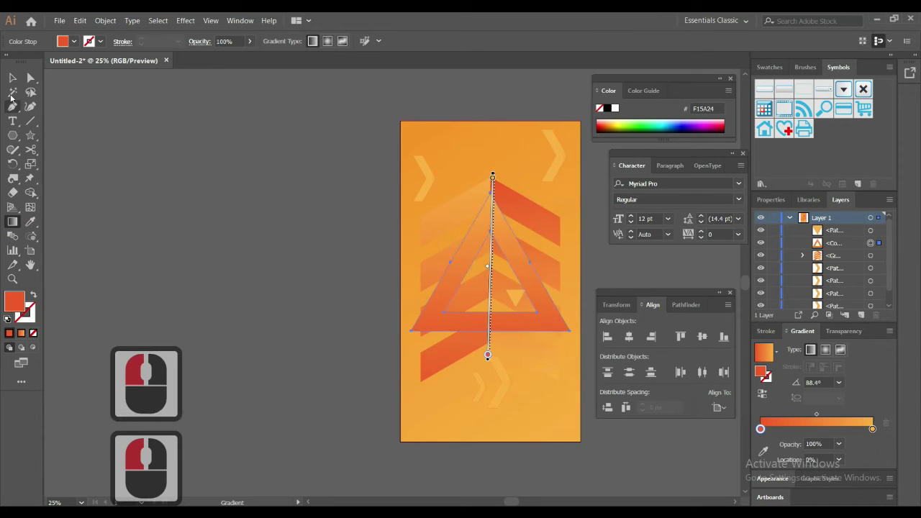
pyautogui.click(12, 77)
pyautogui.click(338, 218)
# Set the triangle frame's blending mode to Screen
pyautogui.doubleClick(483, 261)
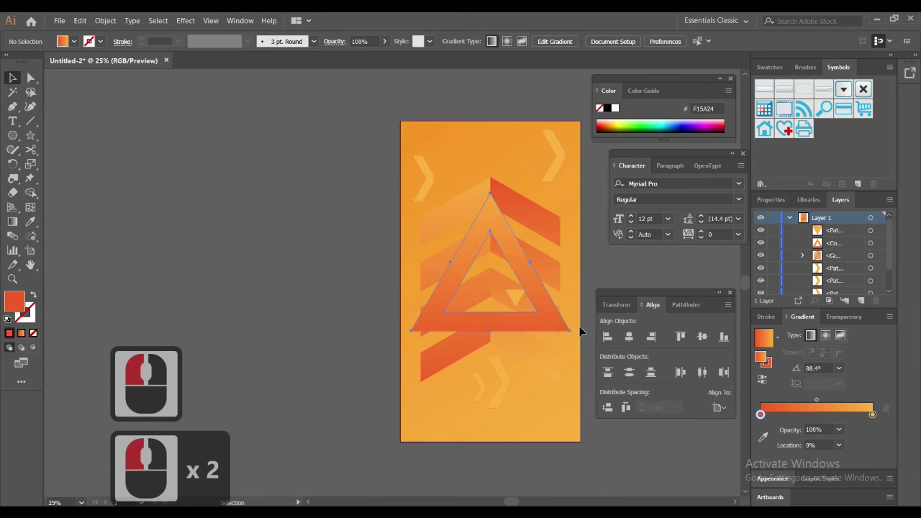
pyautogui.click(540, 289)
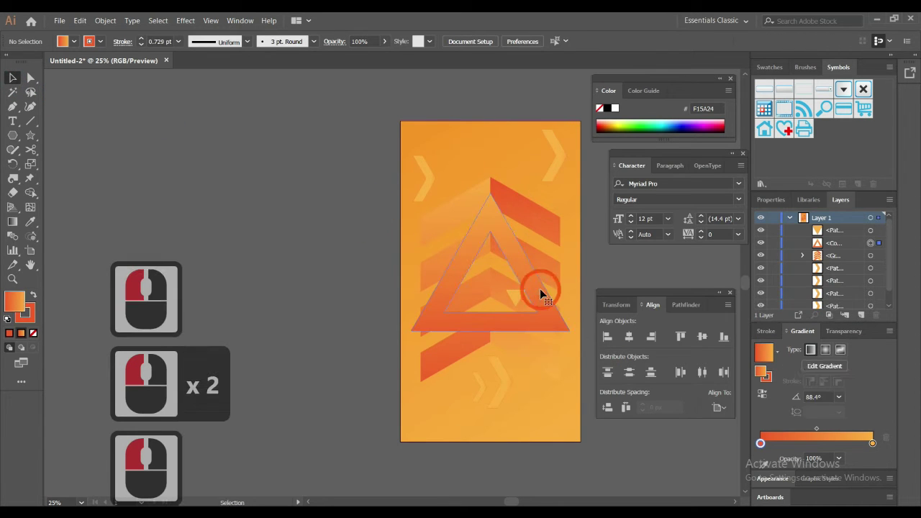
pyautogui.click(334, 41)
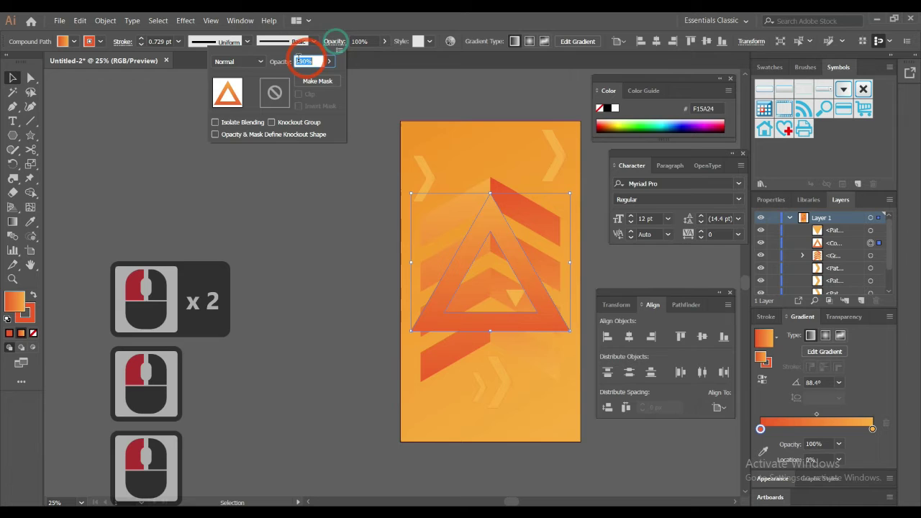
pyautogui.click(241, 63)
pyautogui.click(234, 147)
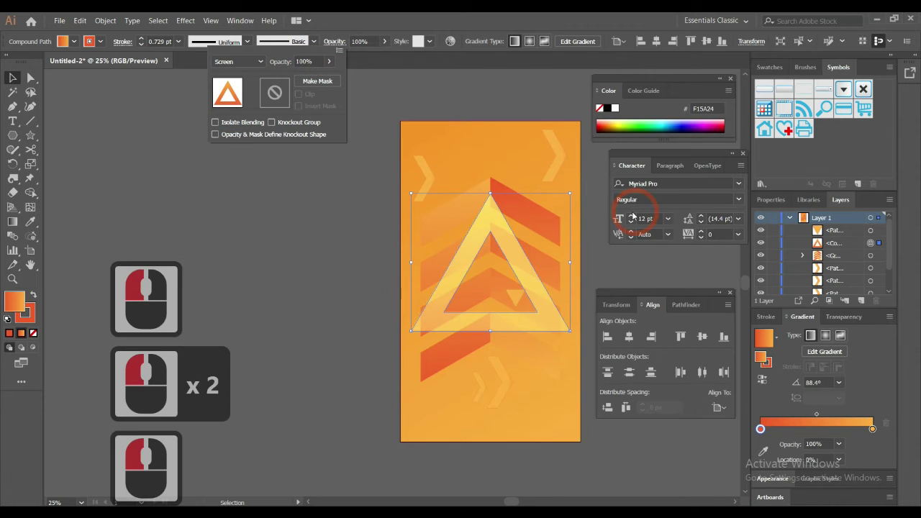
# Enlarge the triangle frame slightly about its center so it spans nearly the artboard's full width
pyautogui.doubleClick(568, 192)
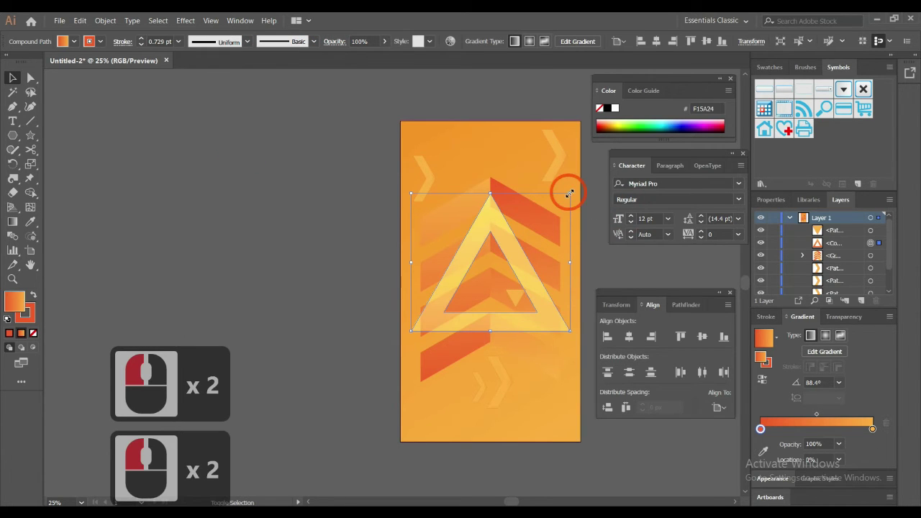
pyautogui.moveTo(570, 192); pyautogui.dragTo(583, 170)
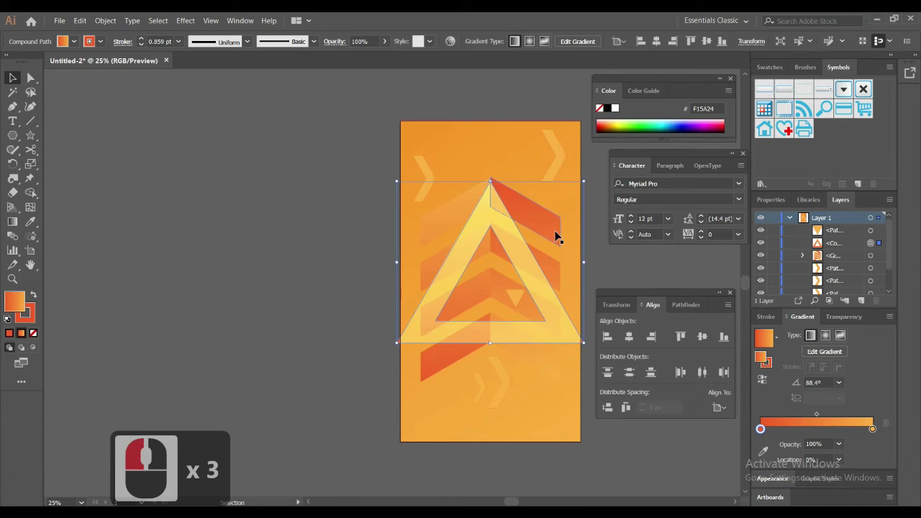
pyautogui.moveTo(583, 182); pyautogui.dragTo(577, 188)
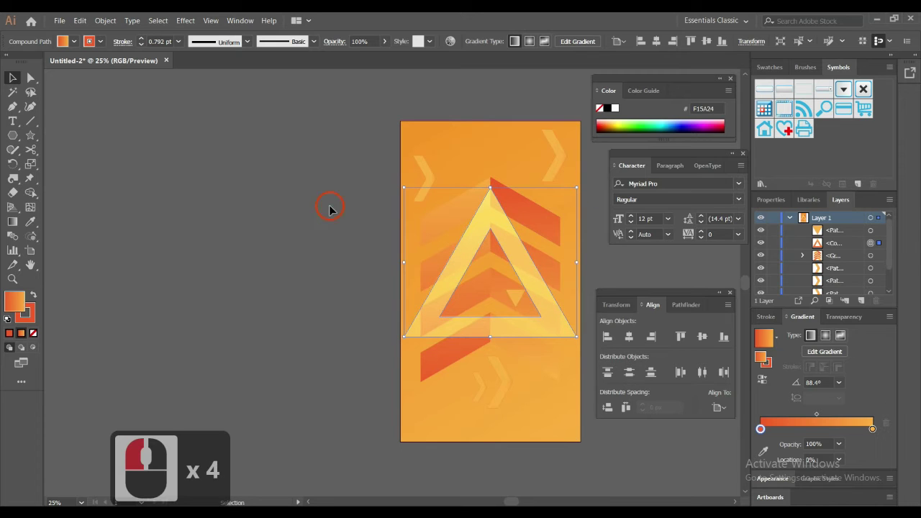
pyautogui.click(523, 356)
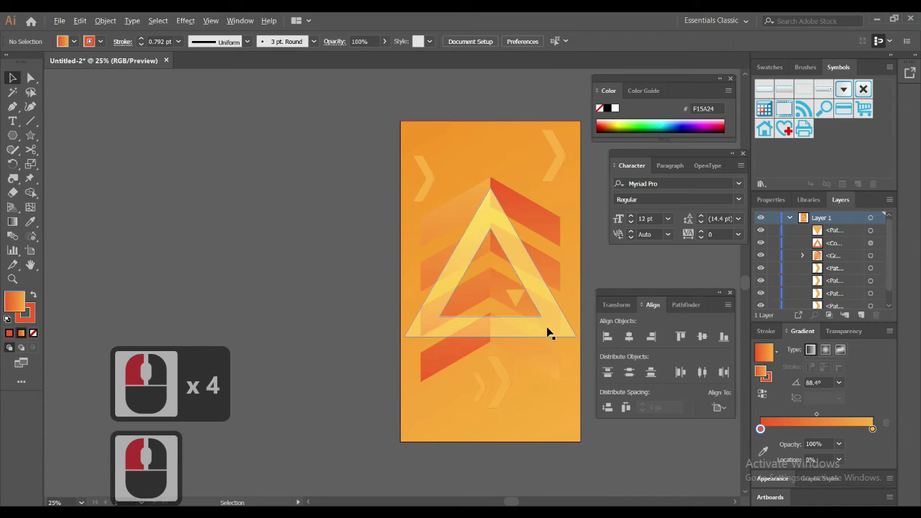
# Copy the triangle frame, shrink the copy to less than half size, and place it in the artboard's lower right corner
pyautogui.moveTo(548, 328); pyautogui.dragTo(536, 412)
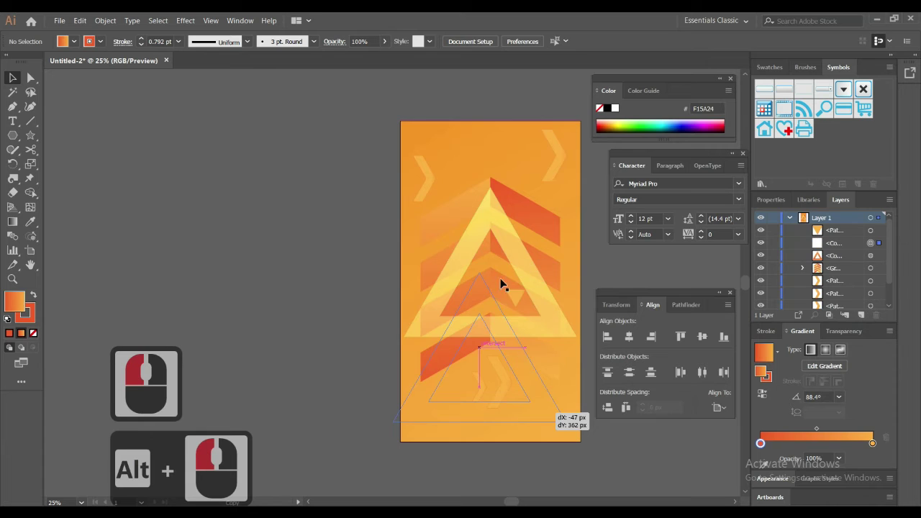
pyautogui.moveTo(569, 270); pyautogui.dragTo(473, 351)
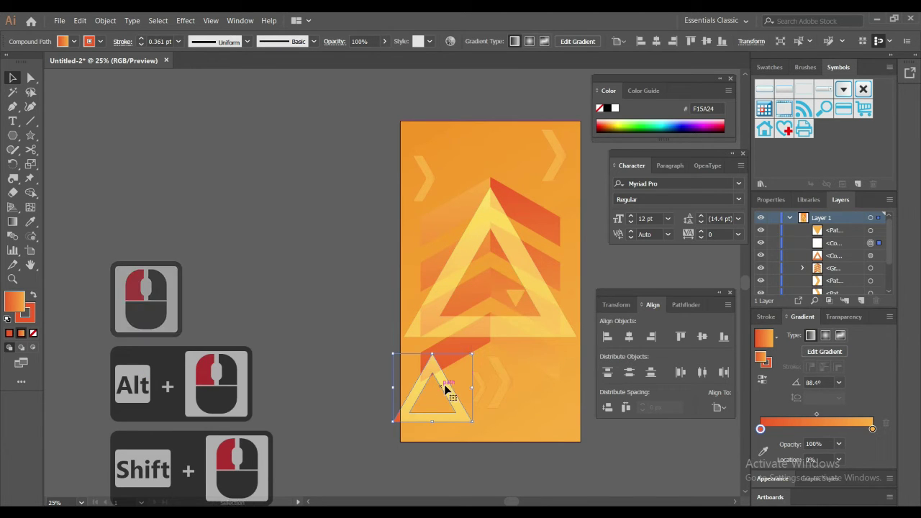
pyautogui.moveTo(445, 388); pyautogui.dragTo(548, 393)
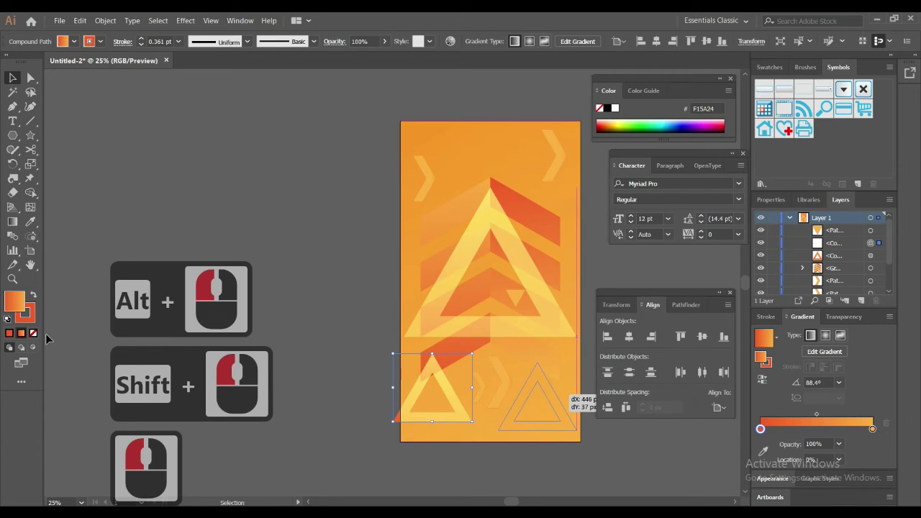
# Swap the small triangle frame's fill and stroke, and set its fill to none
pyautogui.moveTo(21, 299); pyautogui.dragTo(34, 298)
pyautogui.click(35, 298)
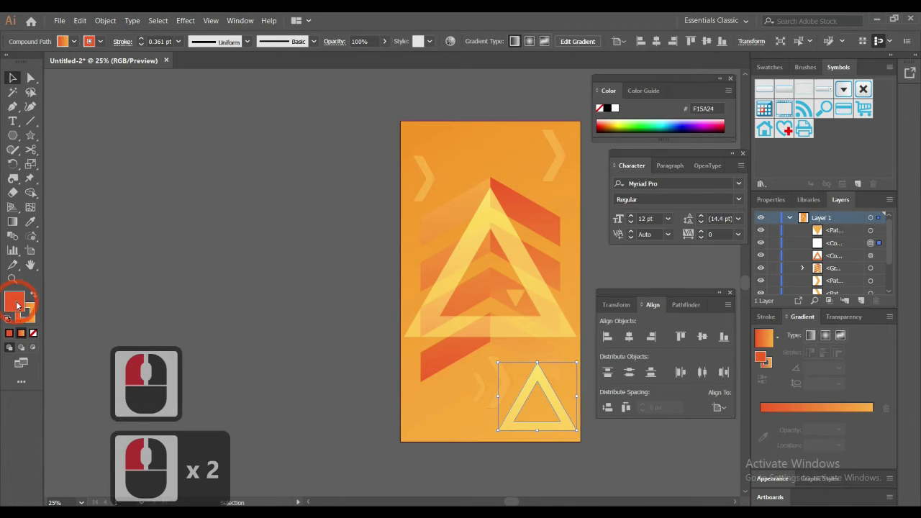
pyautogui.click(20, 304)
pyautogui.click(33, 334)
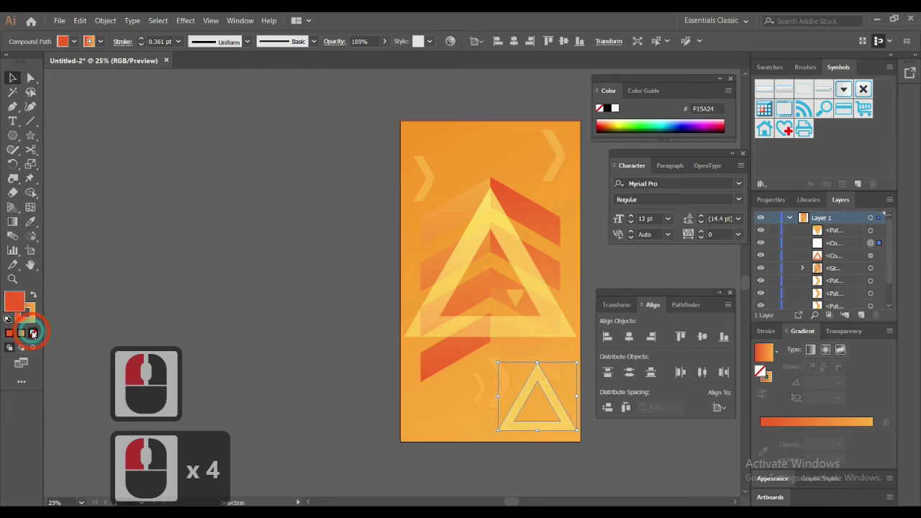
pyautogui.click(190, 287)
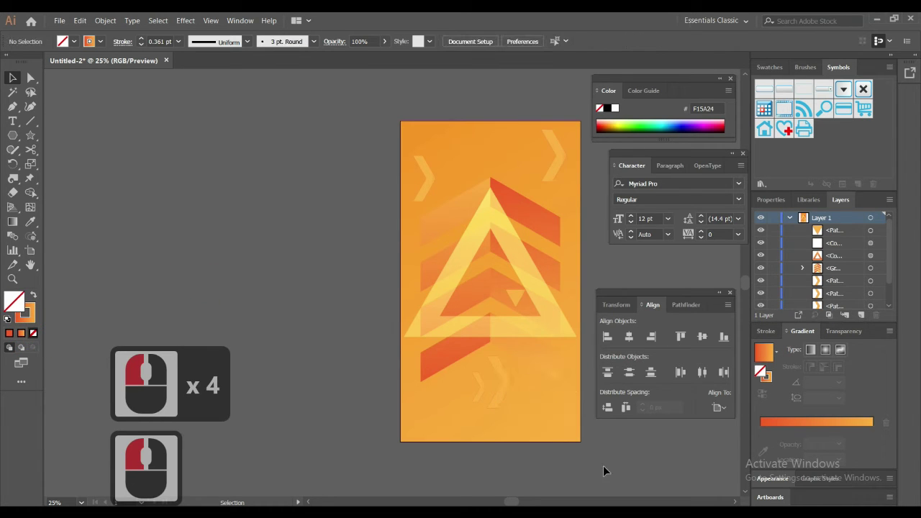
# Add the text "VECTOR" on the pasteboard left of the artboard with the Type tool
pyautogui.click(12, 120)
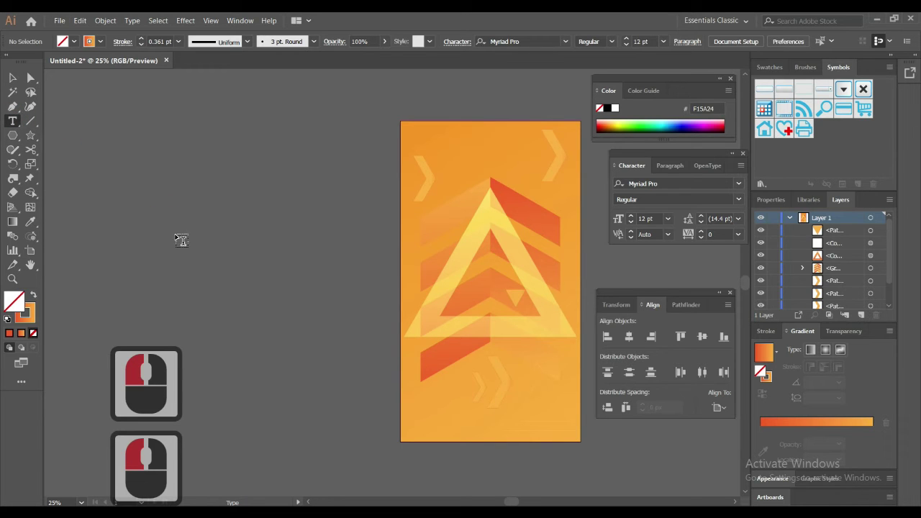
pyautogui.click(175, 235)
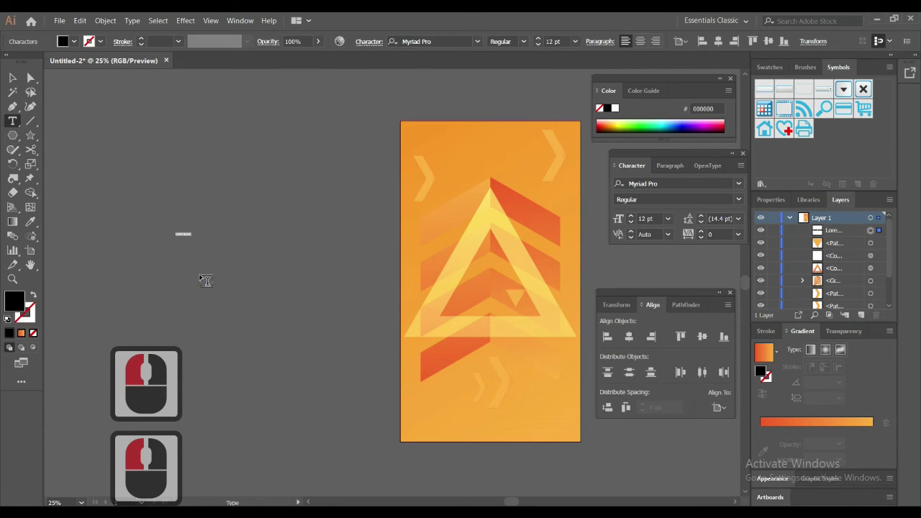
pyautogui.press('capslock')
pyautogui.write('VECTOR')
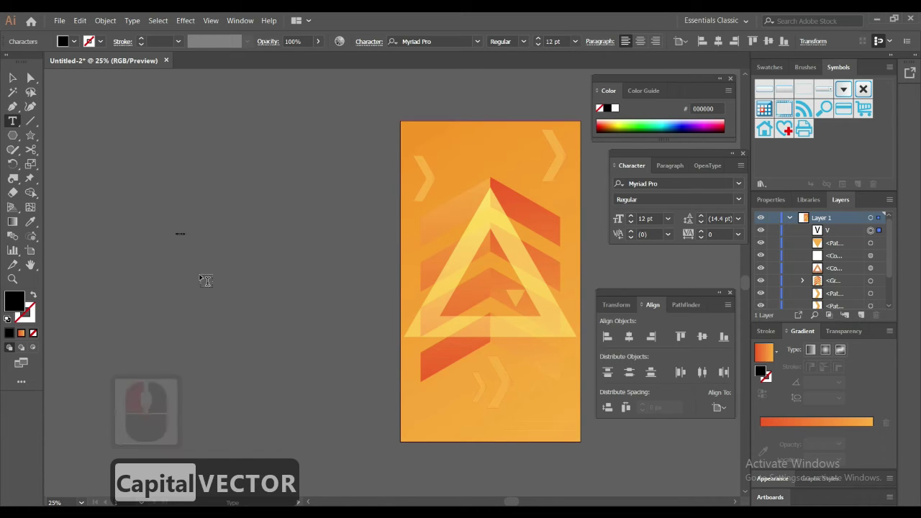
# Scale the "VECTOR" text up proportionally to about 267 pt
pyautogui.click(11, 78)
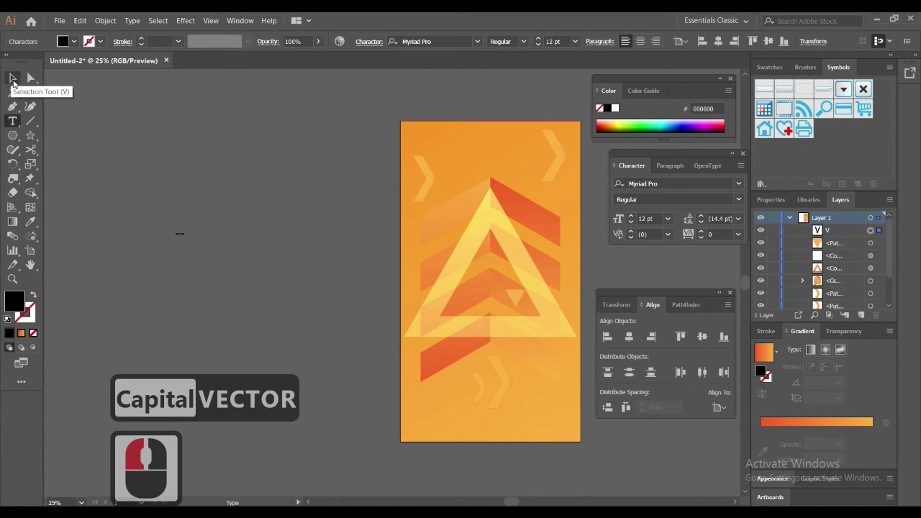
pyautogui.click(184, 235)
pyautogui.moveTo(188, 238); pyautogui.dragTo(385, 383)
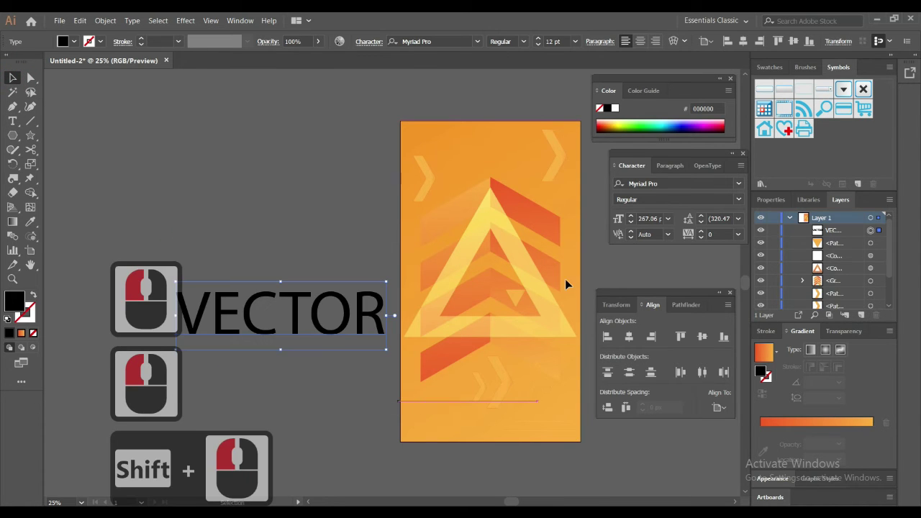
# Set the "VECTOR" text in LEMON MILK Bold and scale it down proportionally to about 137 pt
pyautogui.tripleClick(681, 185)
pyautogui.write('LEM')
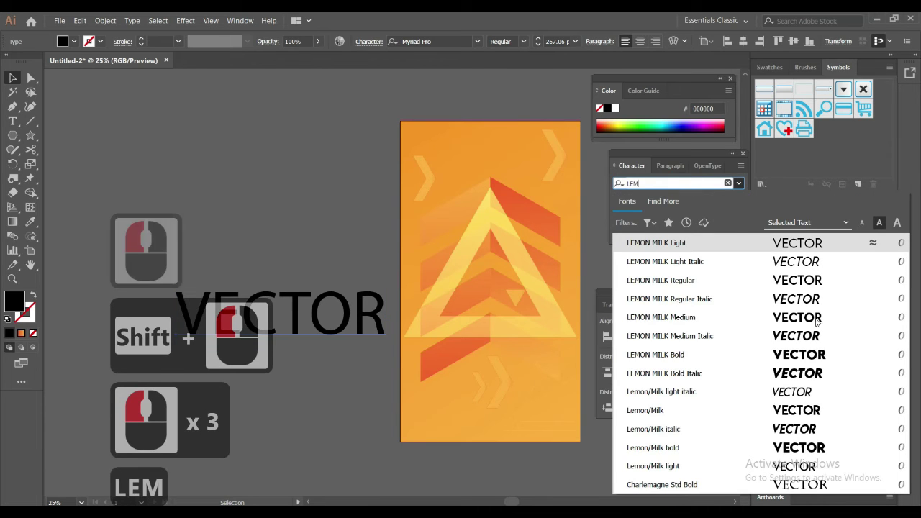
pyautogui.click(798, 354)
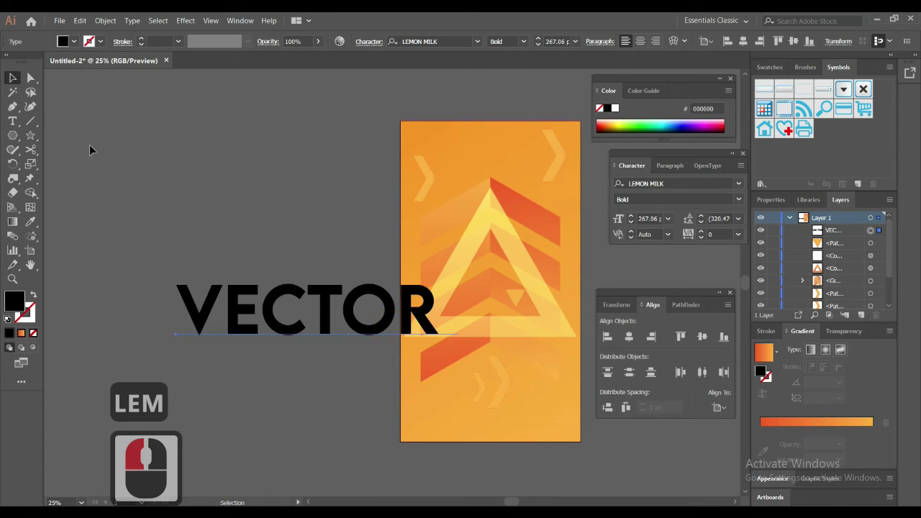
pyautogui.moveTo(458, 277); pyautogui.dragTo(321, 291)
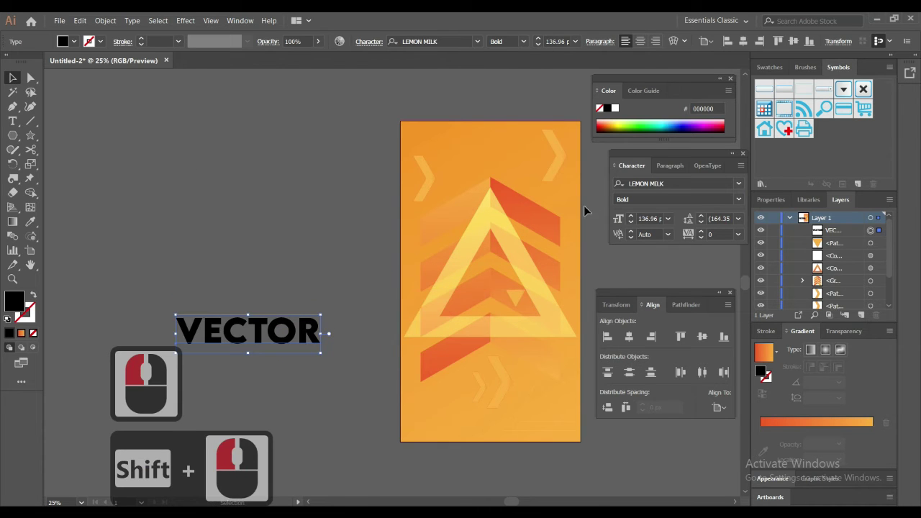
# Enlarge the folded chevron column proportionally from its center until it spans the artboard's full width
pyautogui.click(560, 214)
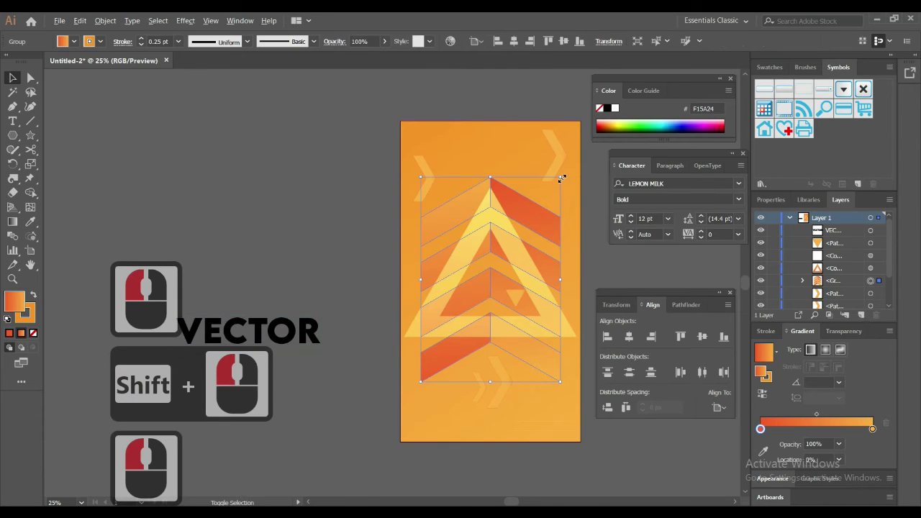
pyautogui.moveTo(562, 179); pyautogui.dragTo(581, 149)
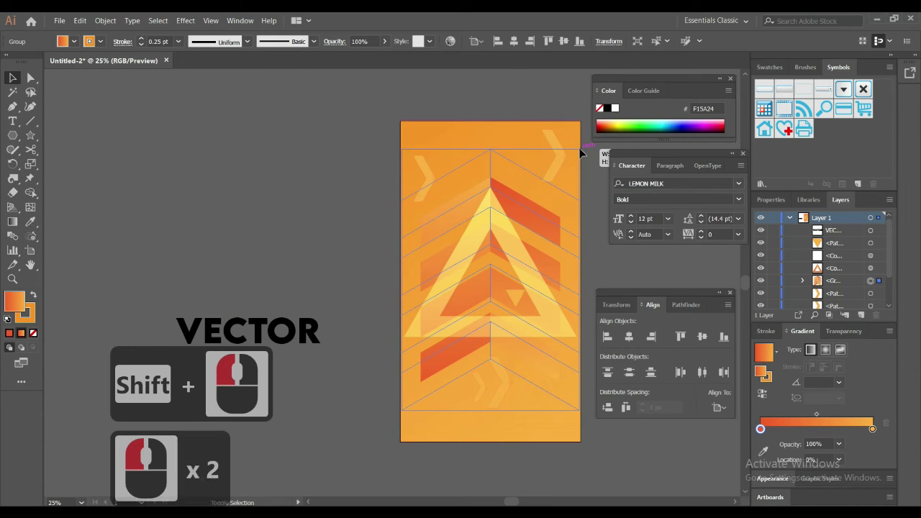
pyautogui.click(337, 202)
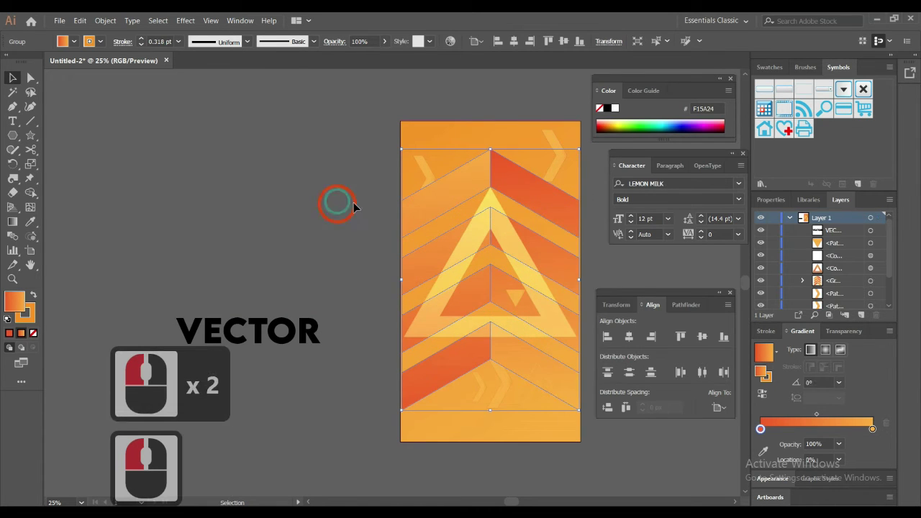
# Move the "VECTOR" text onto the artboard, centered over the lower half of the large triangle frame
pyautogui.doubleClick(308, 330)
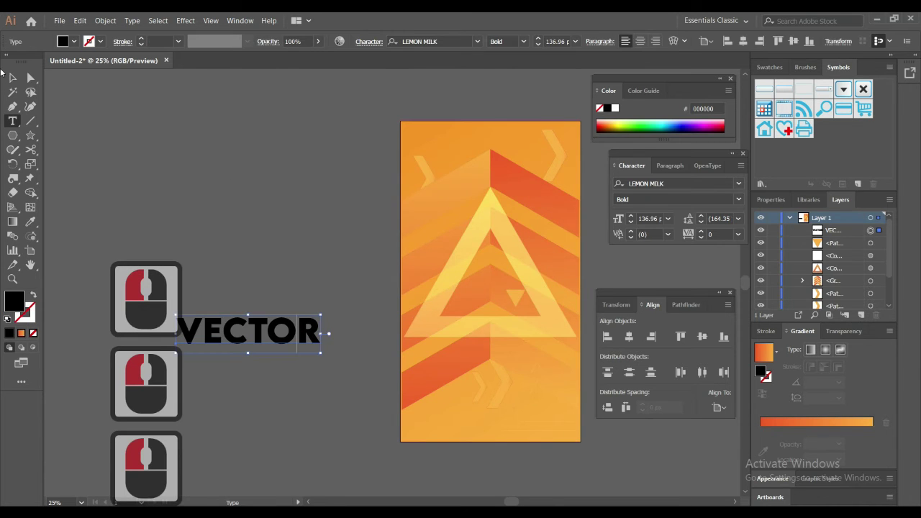
pyautogui.click(12, 77)
pyautogui.moveTo(259, 329); pyautogui.dragTo(501, 289)
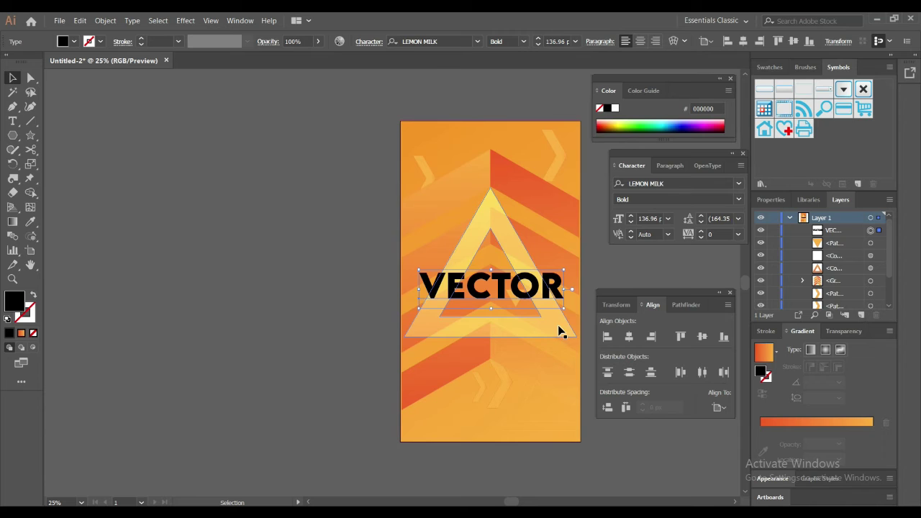
pyautogui.click(544, 289)
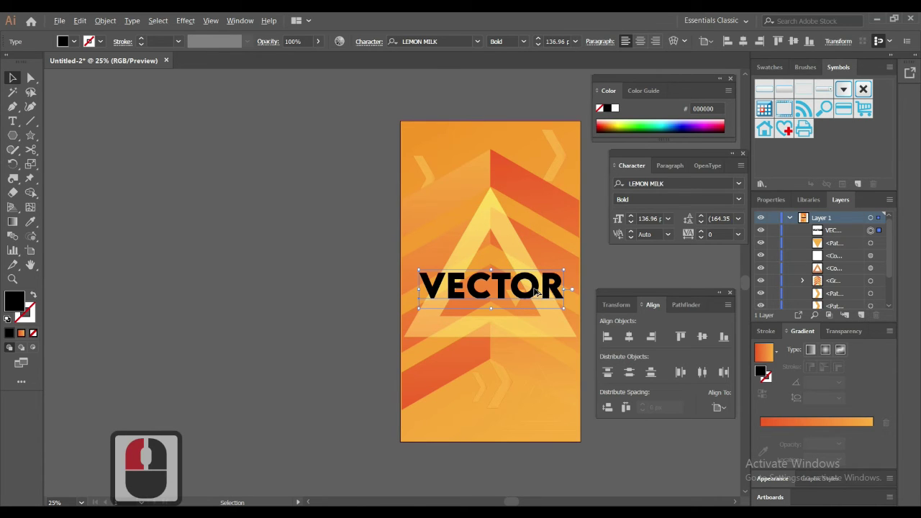
pyautogui.moveTo(535, 290); pyautogui.dragTo(539, 313)
pyautogui.press('Delete')
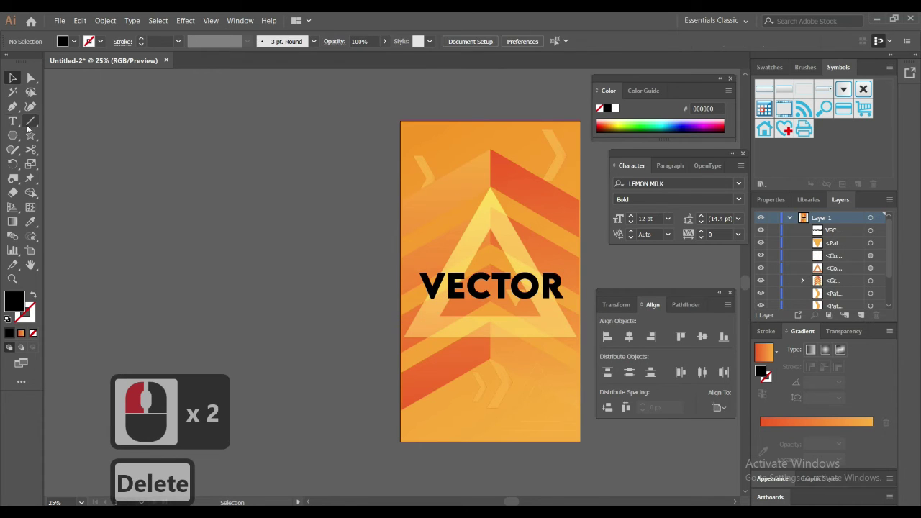
# Add a "LOREM IPSUM" placeholder line in LEMON MILK Light, scaled to about 41 pt, just below the "VECTOR" text
pyautogui.click(12, 122)
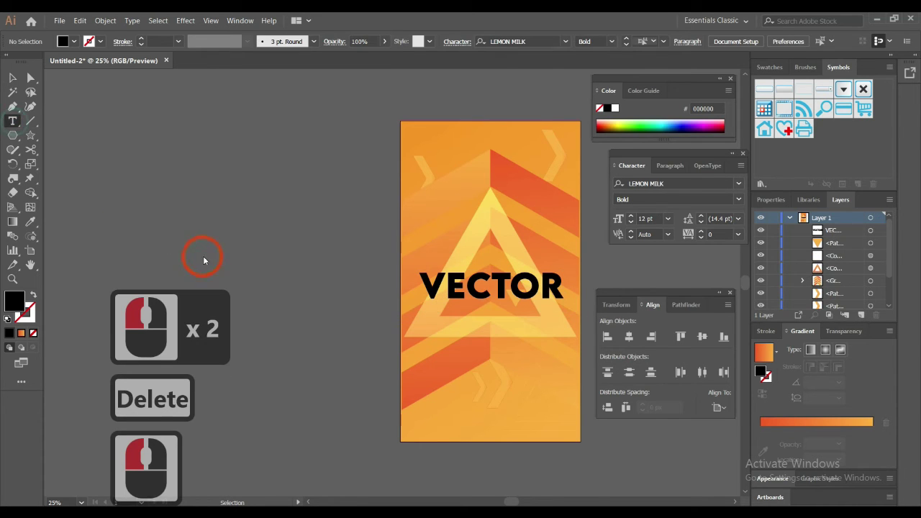
pyautogui.click(295, 325)
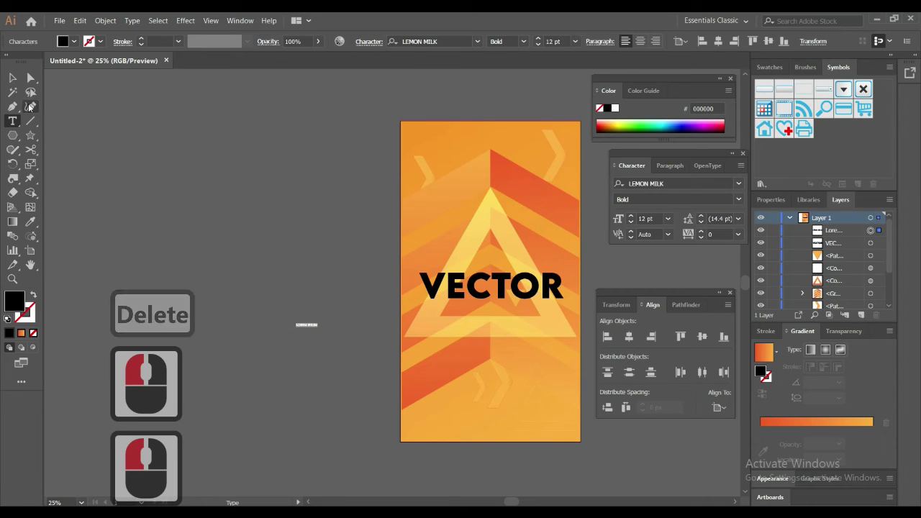
pyautogui.click(12, 78)
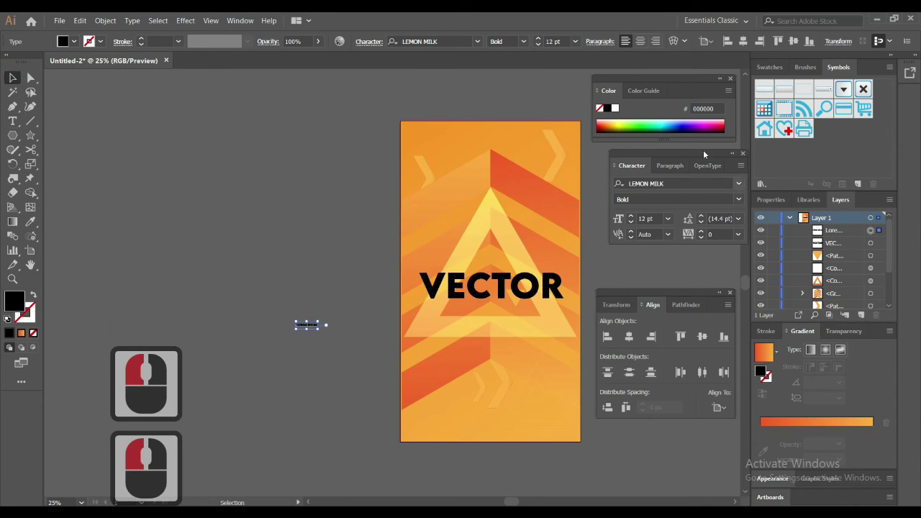
pyautogui.click(739, 201)
pyautogui.click(680, 210)
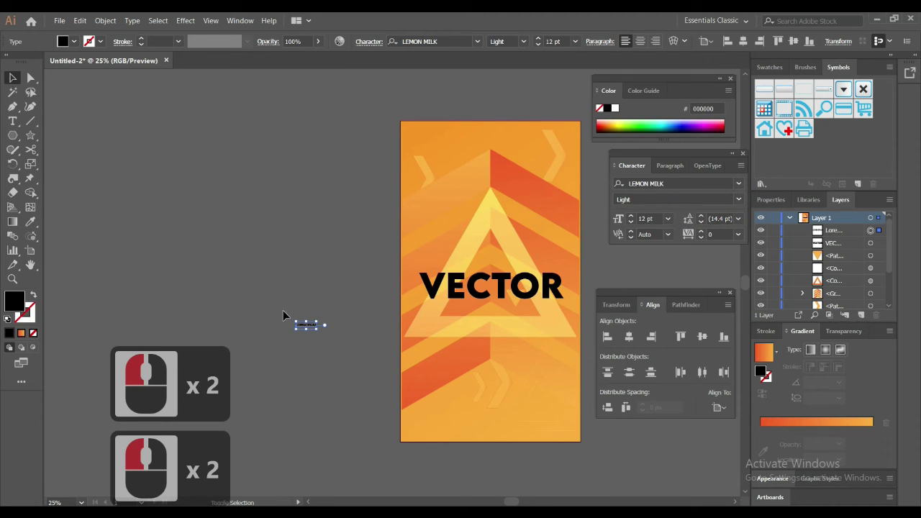
pyautogui.moveTo(316, 329); pyautogui.dragTo(365, 366)
pyautogui.moveTo(341, 332); pyautogui.dragTo(475, 306)
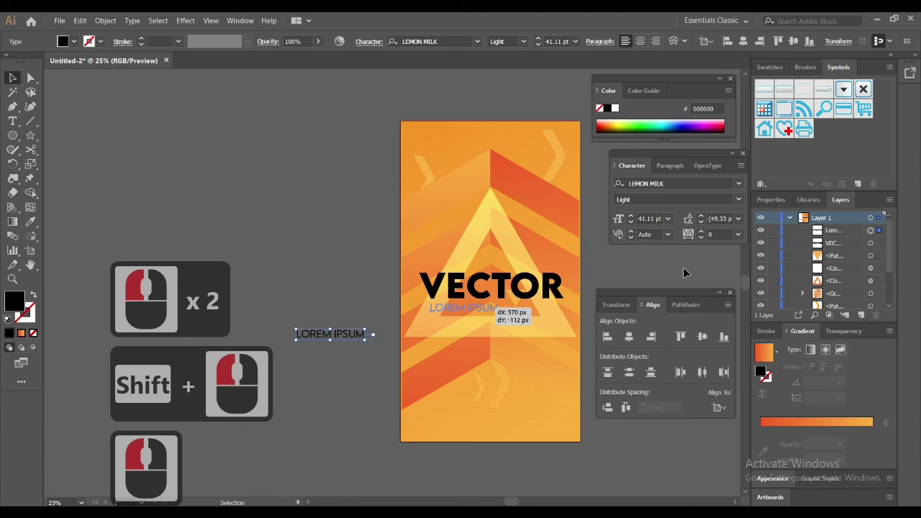
# Increase the tracking of the "LOREM IPSUM" line to 670 so it spreads out to the right end of "VECTOR"
pyautogui.click(719, 233)
pyautogui.scroll(13, 720, 233)
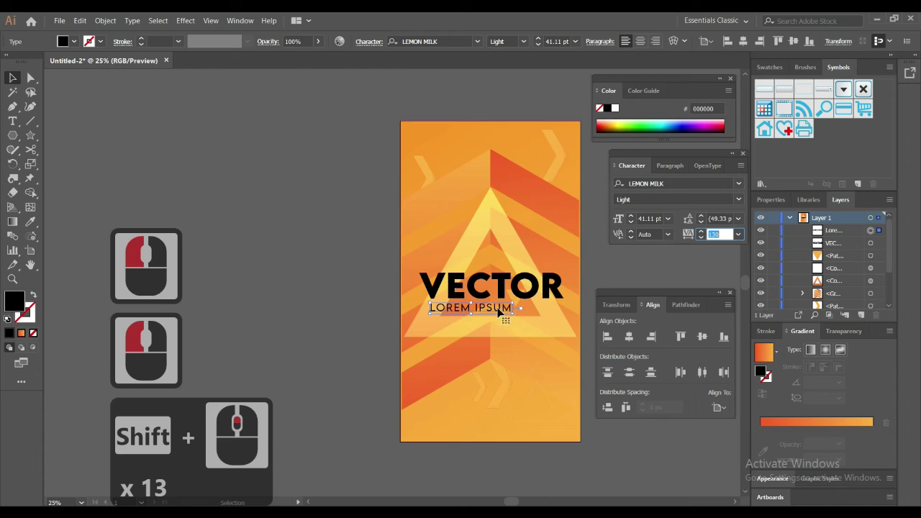
pyautogui.keyDown('shift'); pyautogui.click(722, 232); pyautogui.keyUp('shift')
pyautogui.scroll(15, 720, 234)
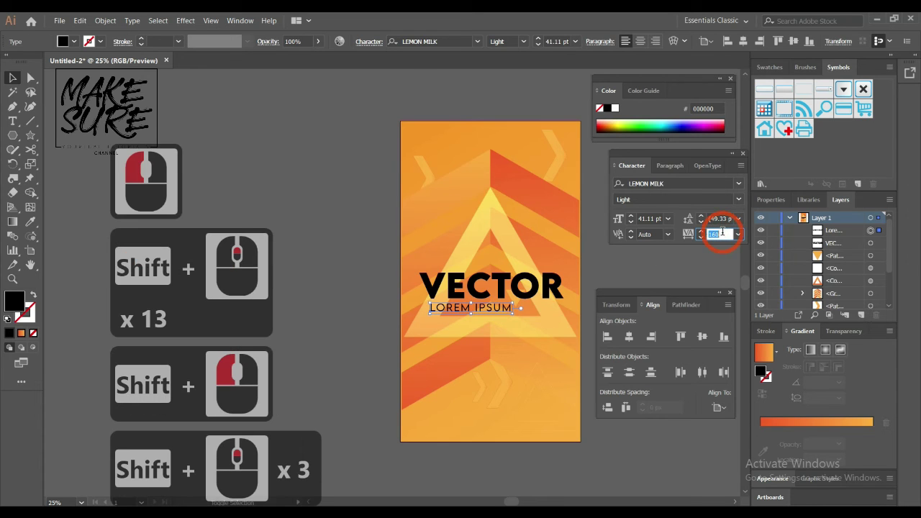
pyautogui.click(508, 310)
pyautogui.keyDown('shift'); pyautogui.click(720, 234); pyautogui.keyUp('shift')
pyautogui.scroll(14, 720, 234)
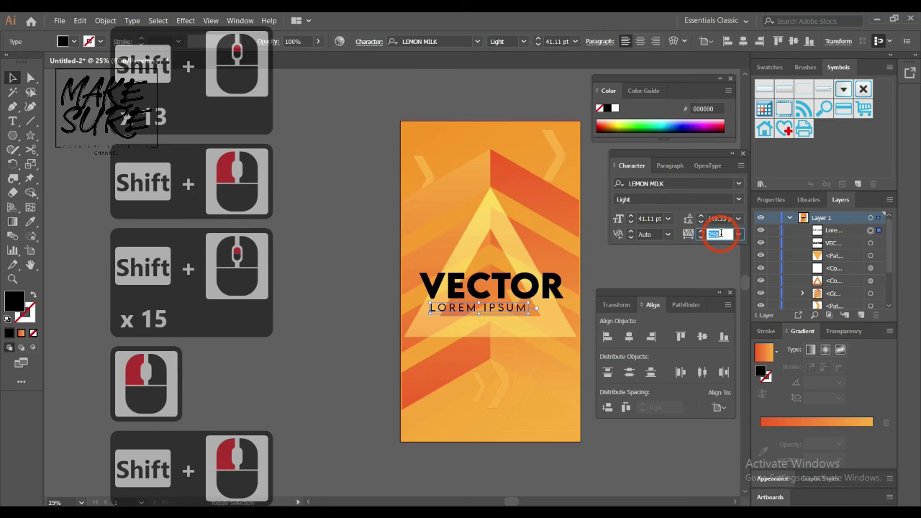
pyautogui.scroll(8, 718, 234)
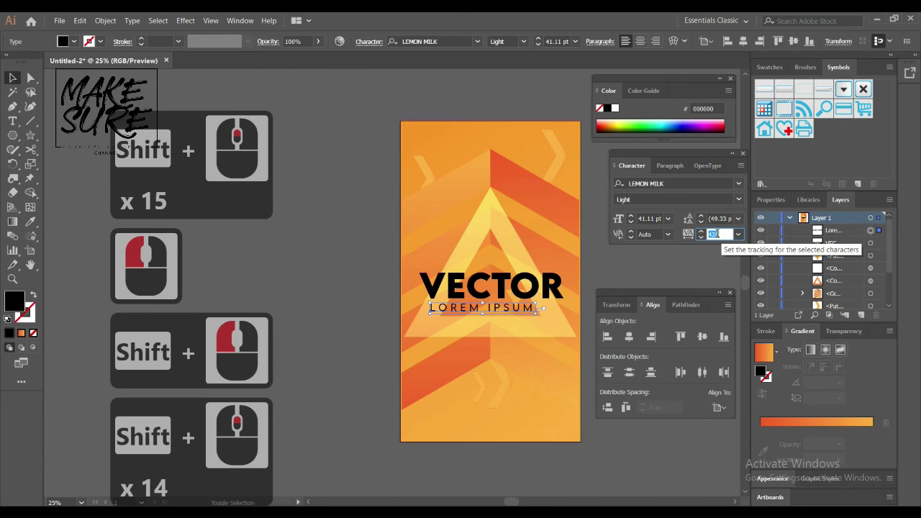
pyautogui.scroll(15, 718, 233)
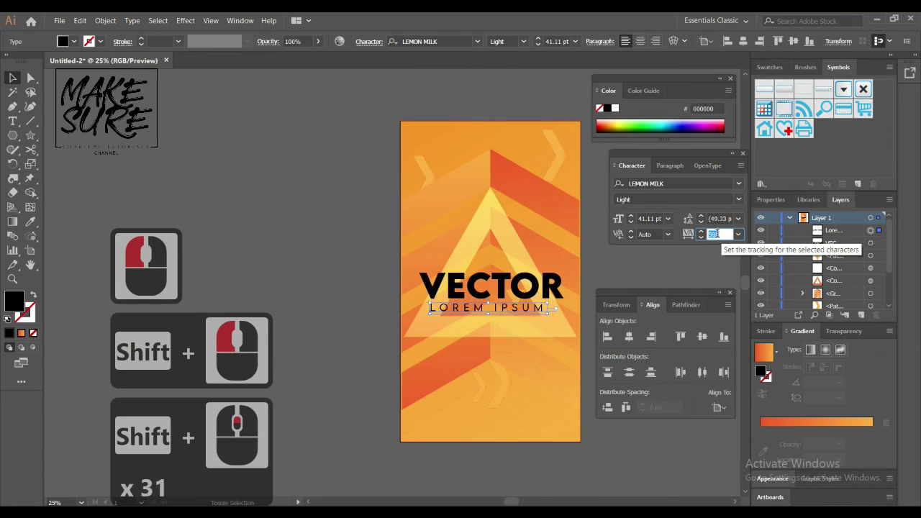
pyautogui.scroll(2, 717, 234)
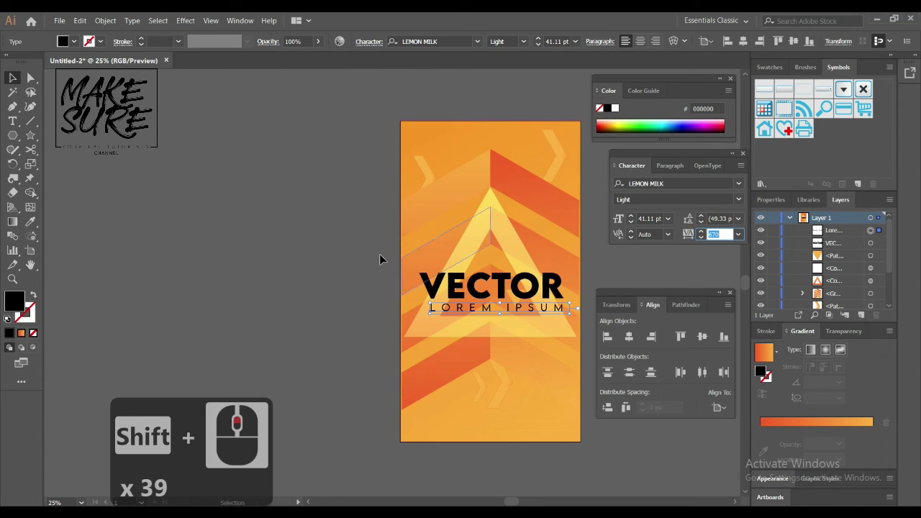
pyautogui.click(310, 226)
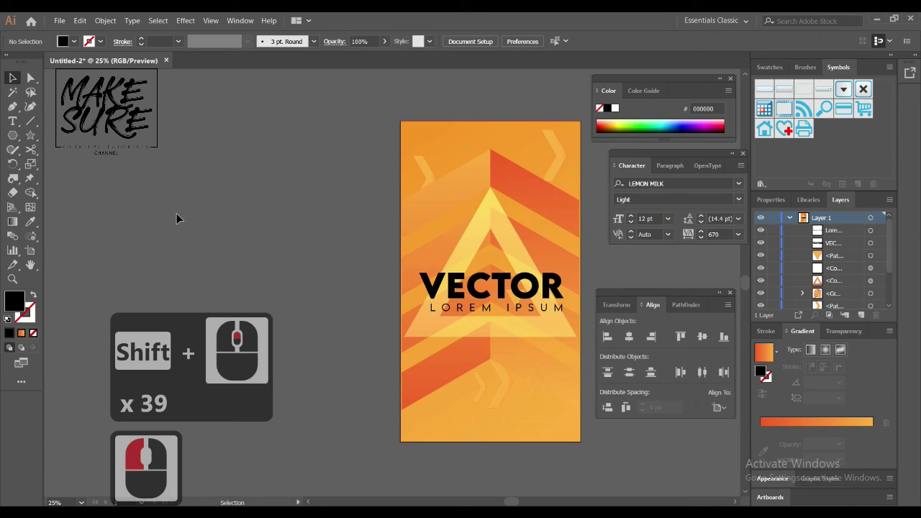
pyautogui.click(13, 121)
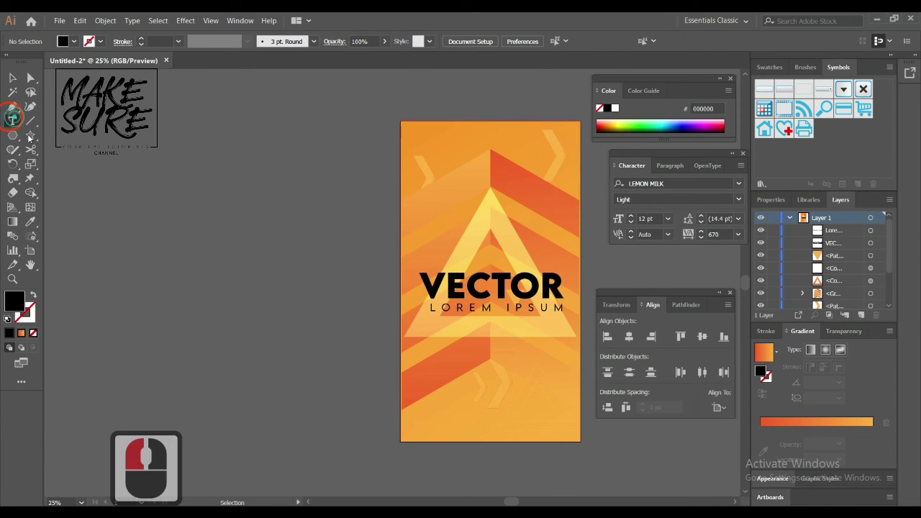
pyautogui.click(247, 355)
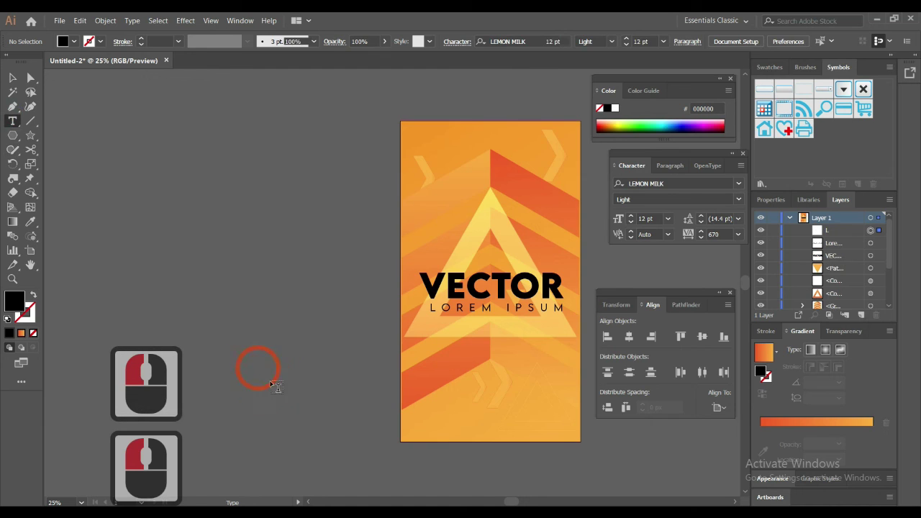
pyautogui.press('Delete')
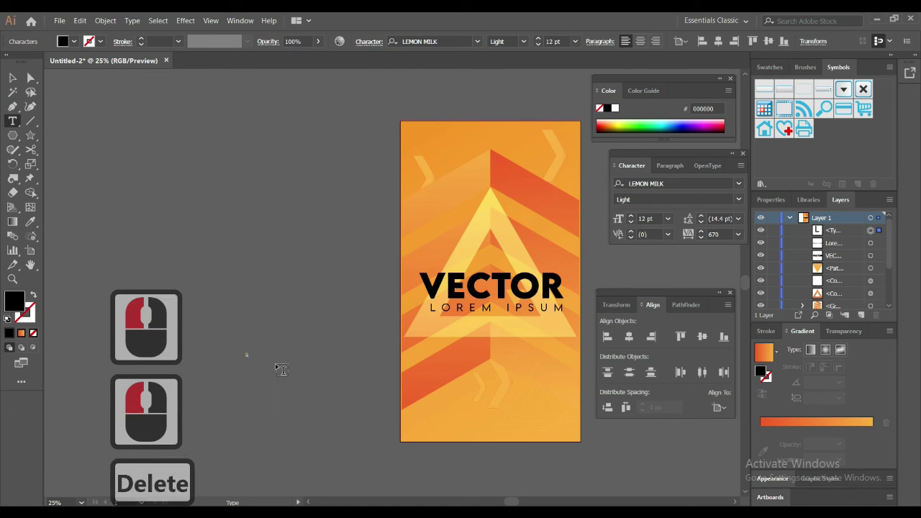
pyautogui.press('BackSpace')
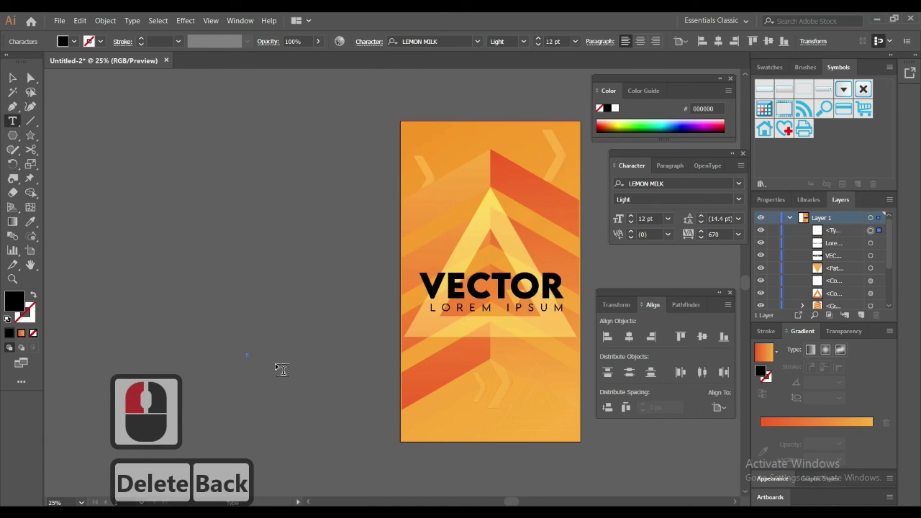
pyautogui.write('MAKE')
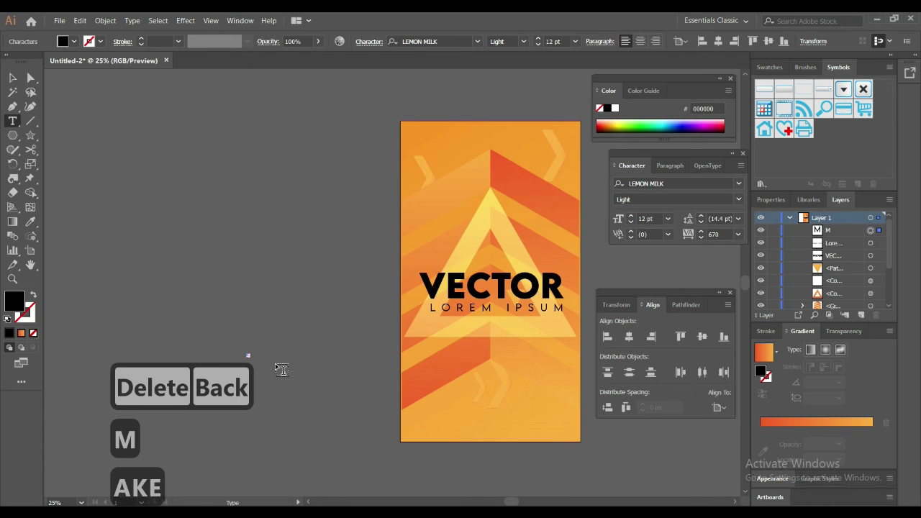
pyautogui.write('SURE')
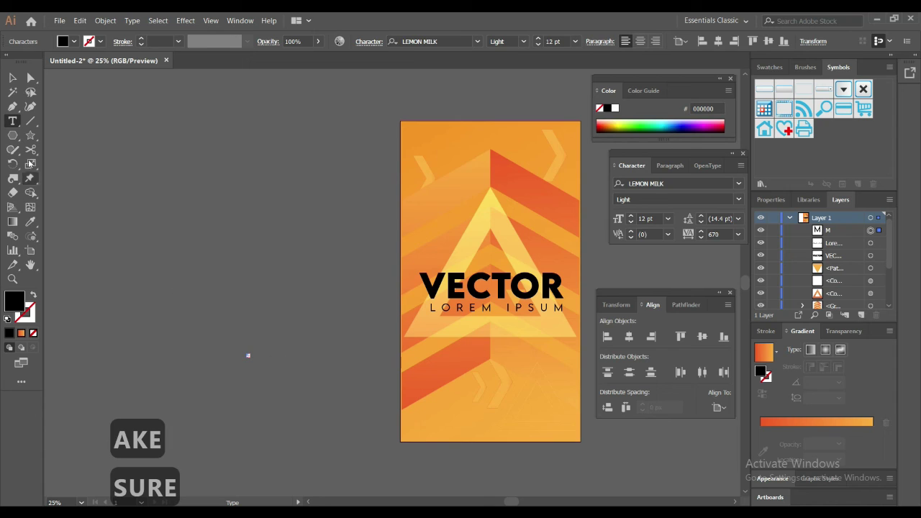
pyautogui.click(13, 78)
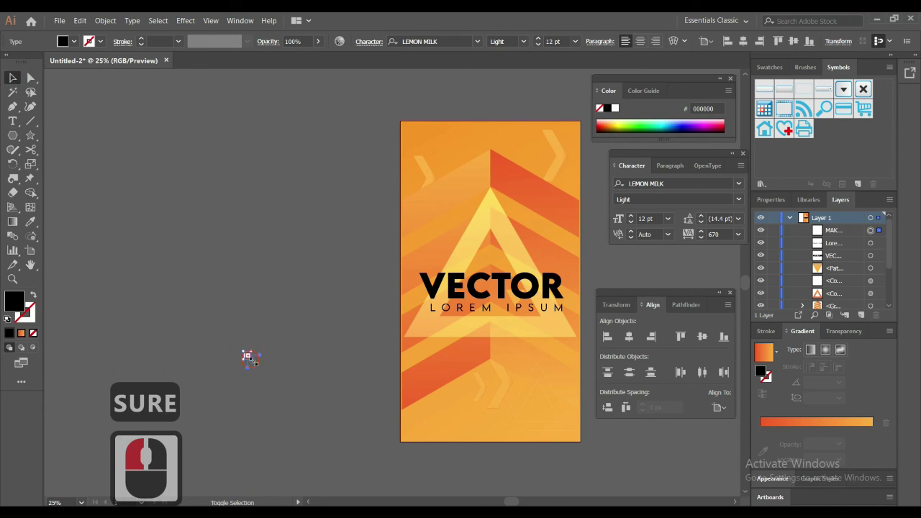
pyautogui.moveTo(254, 361); pyautogui.dragTo(347, 431)
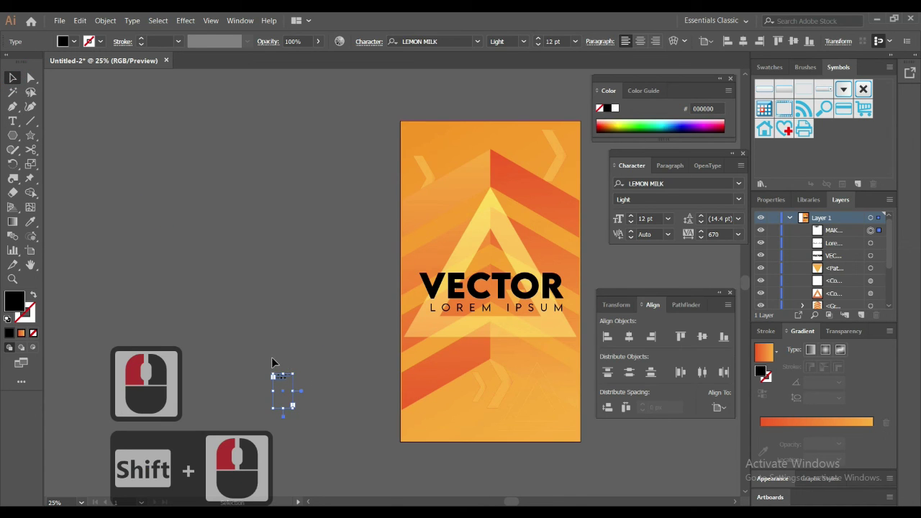
pyautogui.press('Delete')
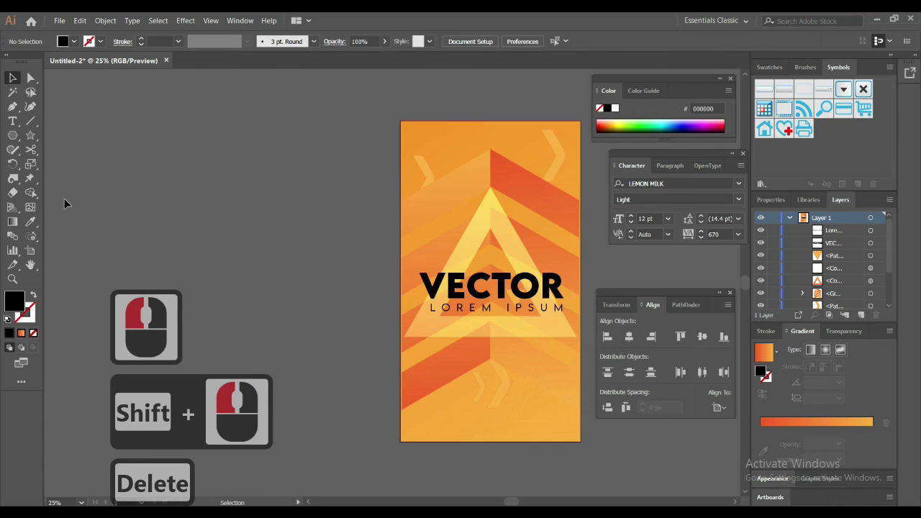
# Add a "MAKESURE" text line in LEMON MILK Light at 12 pt and place it near the artboard's bottom, below the chevron point
pyautogui.click(12, 121)
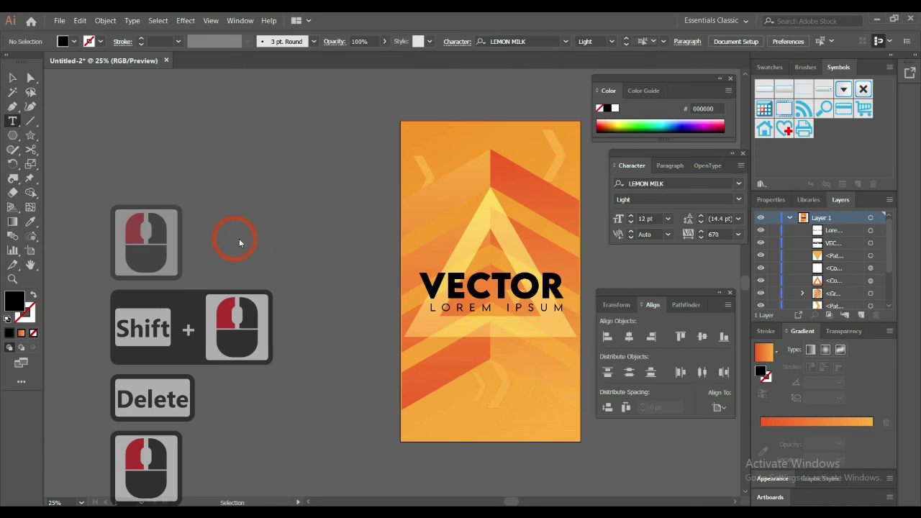
pyautogui.click(260, 263)
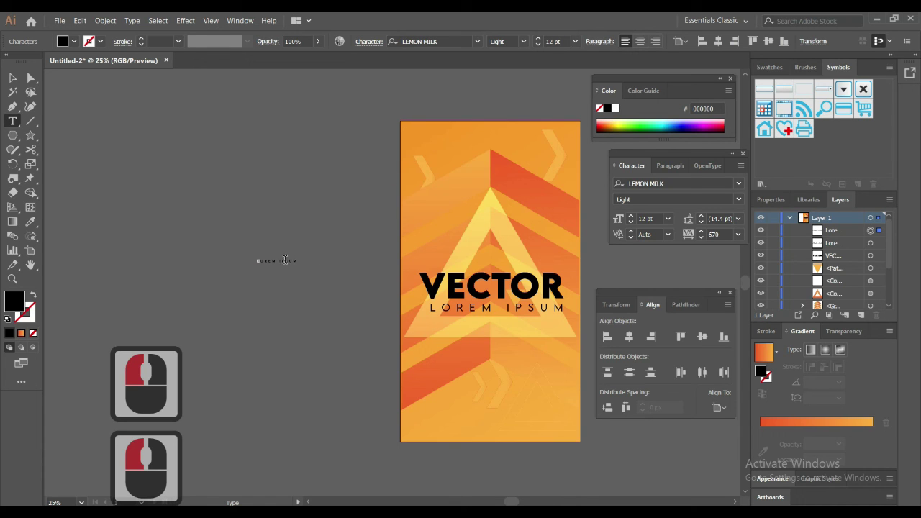
pyautogui.tripleClick(285, 261)
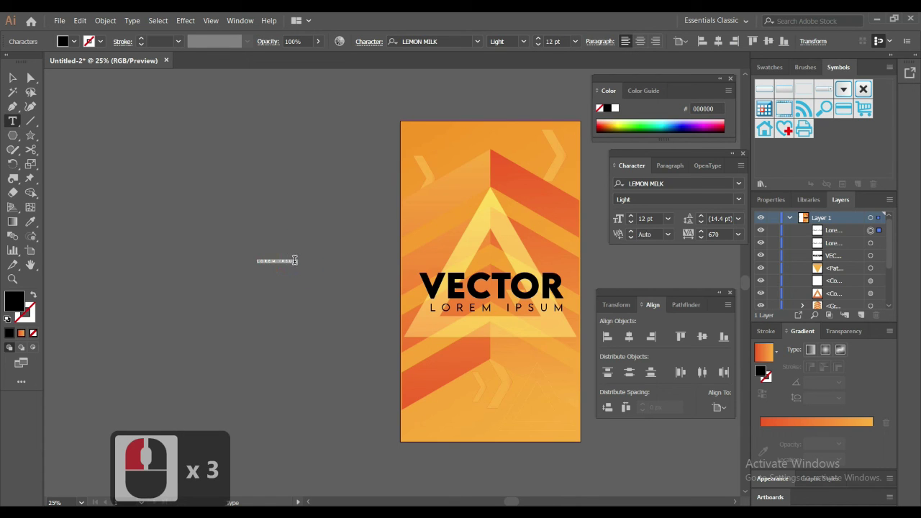
pyautogui.press('capslock')
pyautogui.write('make')
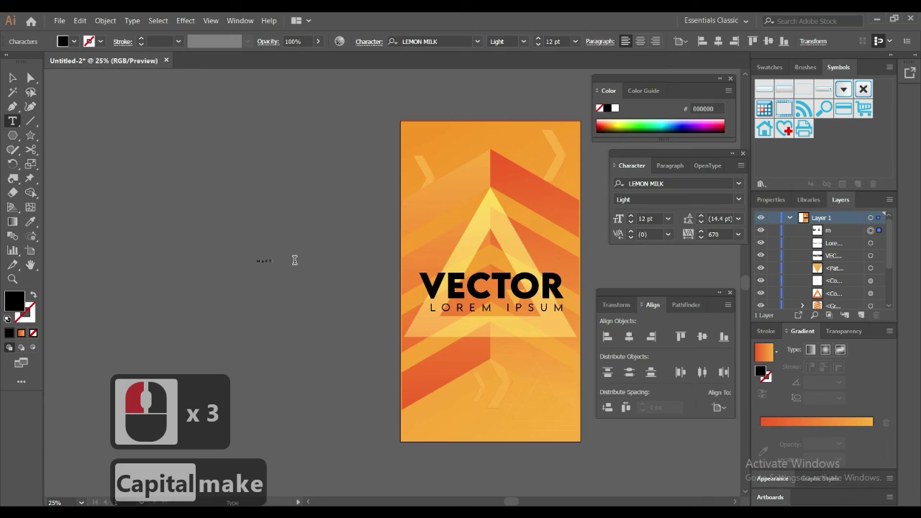
pyautogui.write('sure')
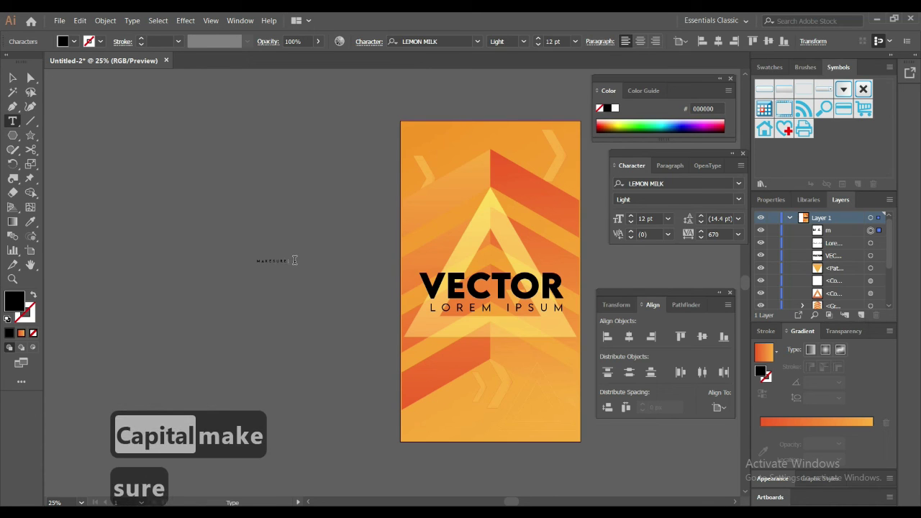
pyautogui.click(13, 78)
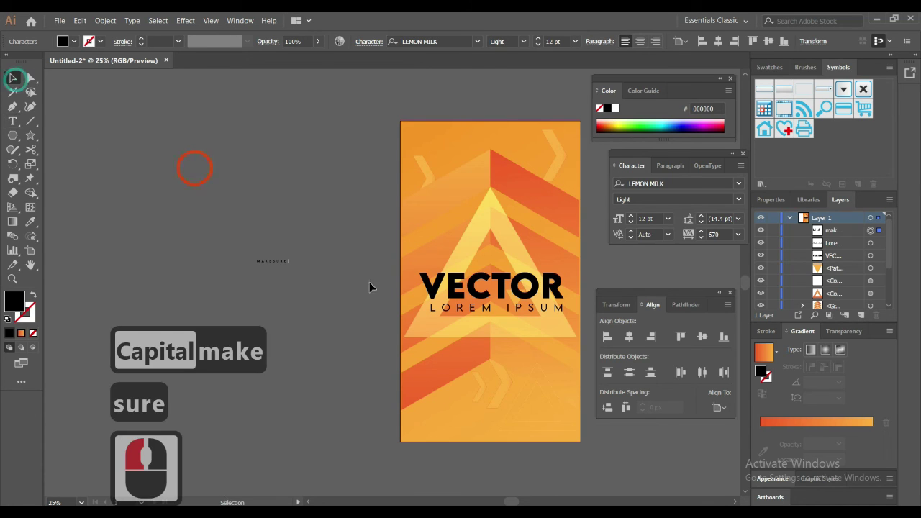
pyautogui.moveTo(277, 261); pyautogui.dragTo(499, 404)
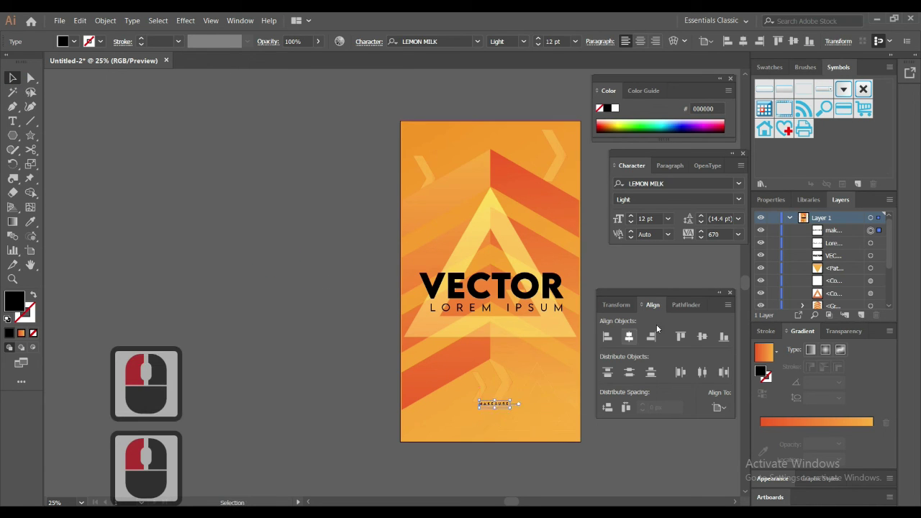
# Set the tracking of the "MAKESURE" text line to 0
pyautogui.click(739, 235)
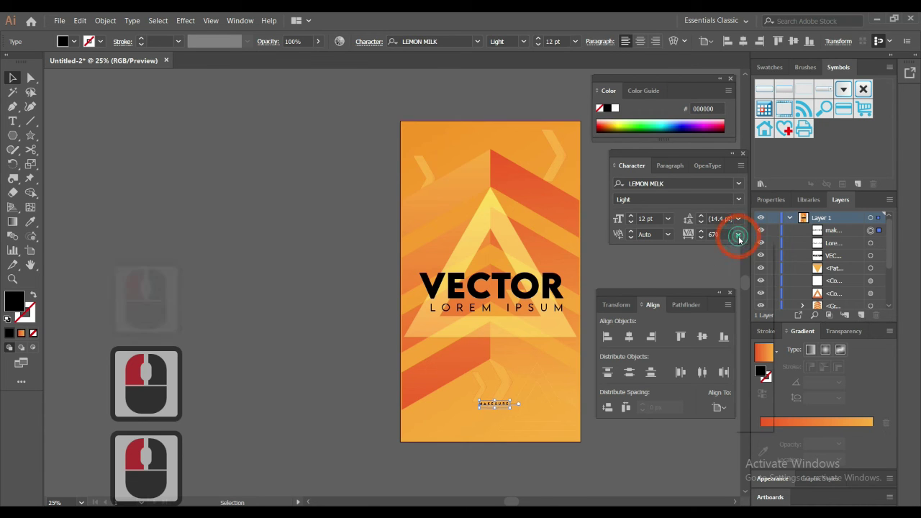
pyautogui.click(754, 314)
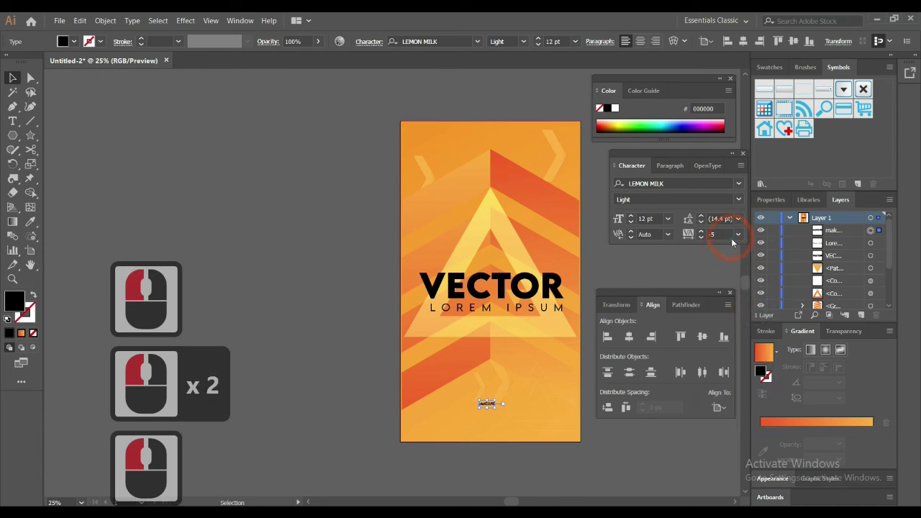
pyautogui.click(739, 235)
pyautogui.click(747, 328)
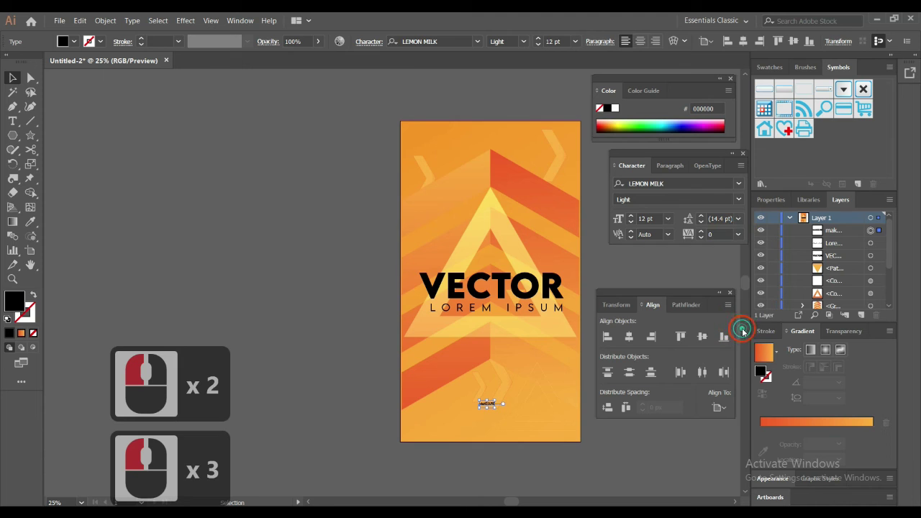
pyautogui.click(736, 262)
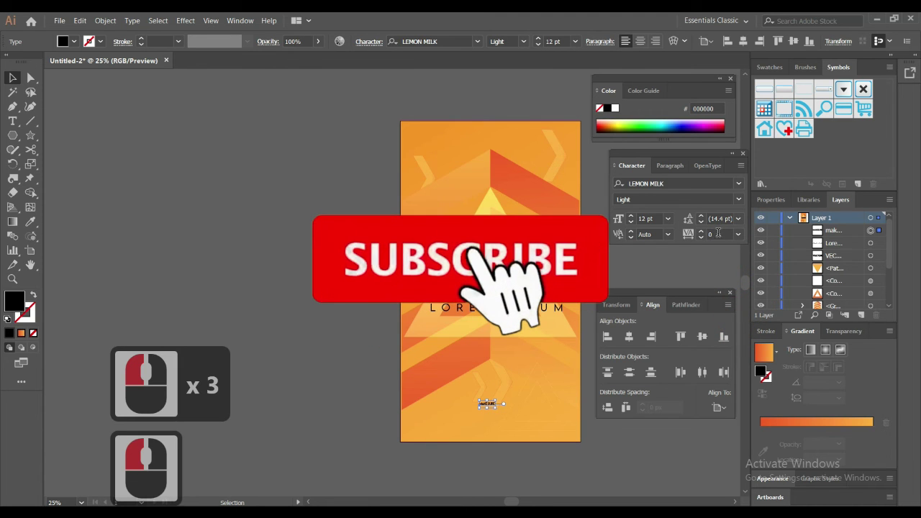